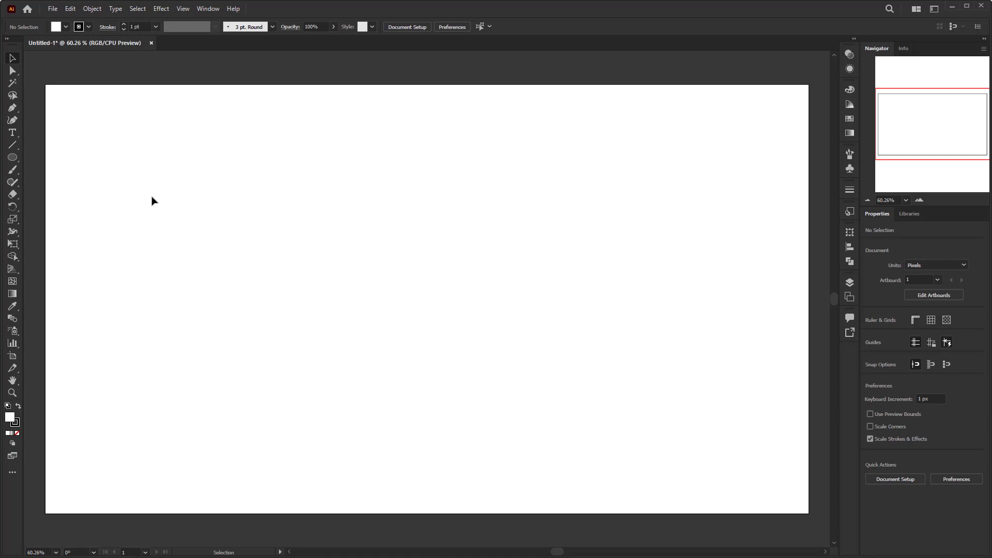
Draw a 1920×1080 px rectangle covering the whole artboard with the Rectangle Tool
left_click(13, 159)
left_click(57, 157)
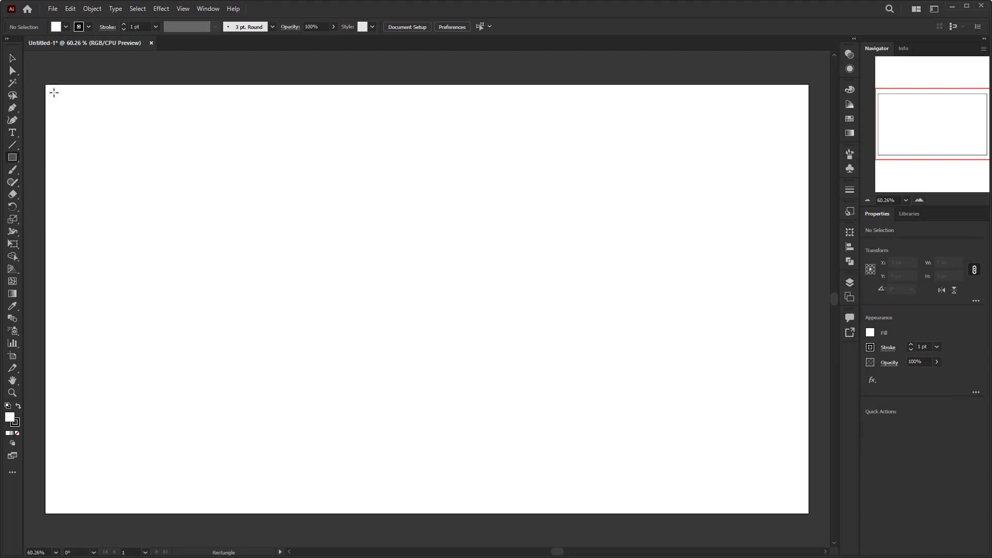
left_click_drag(45, 84, 809, 513)
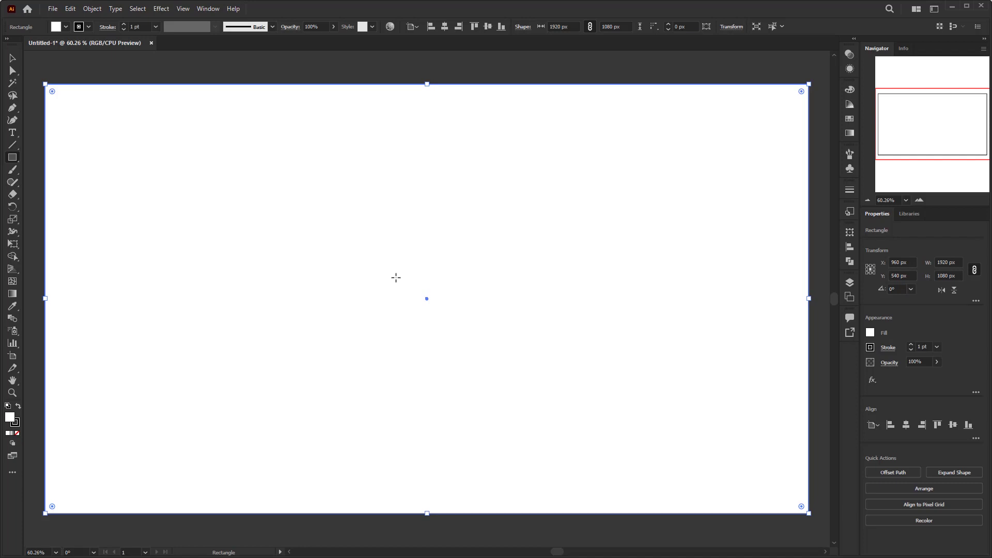
key("v")
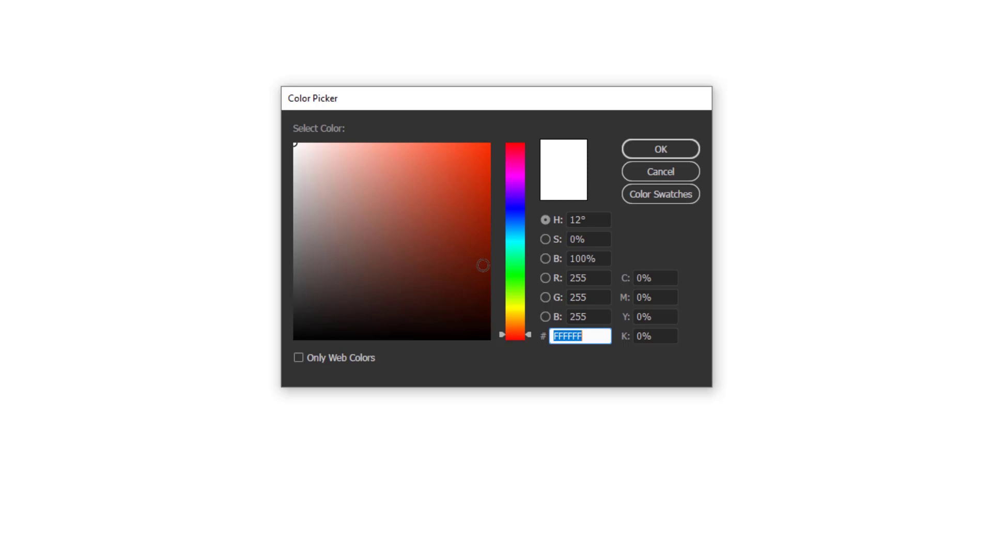
Fill the background rectangle with H 15°, S 88%, B 6% dark brown and confirm
left_click(515, 328)
left_click(516, 331)
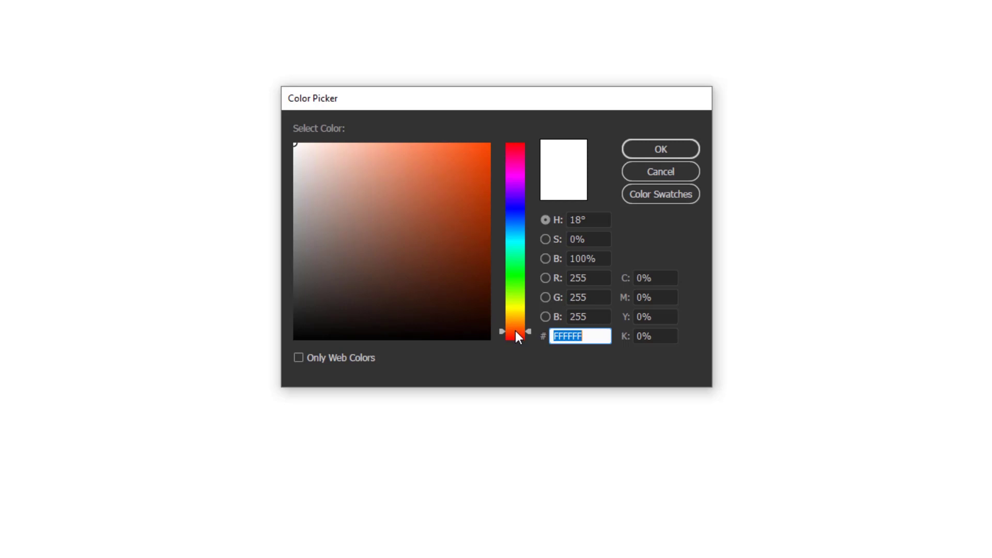
left_click(593, 220)
type("15")
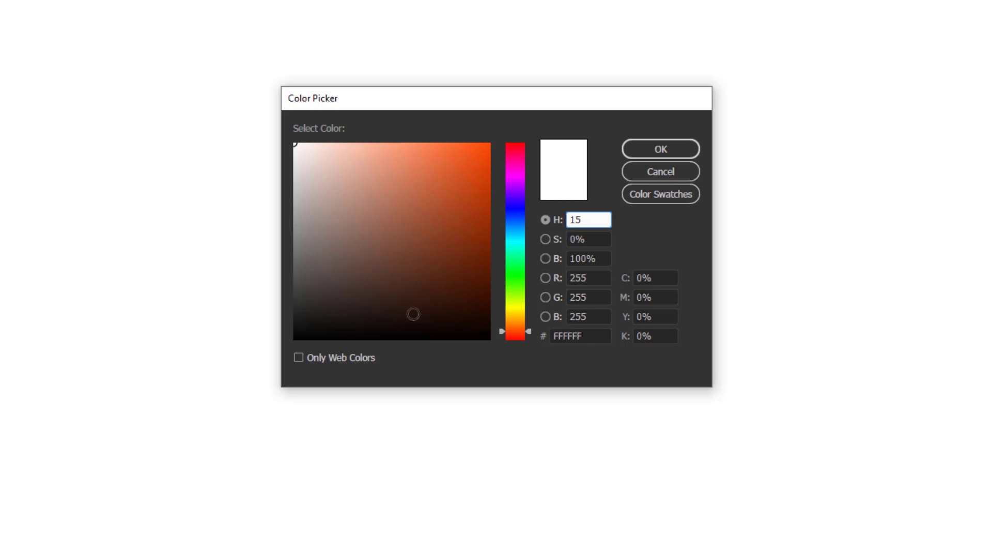
left_click(457, 321)
left_click_drag(457, 320, 459, 322)
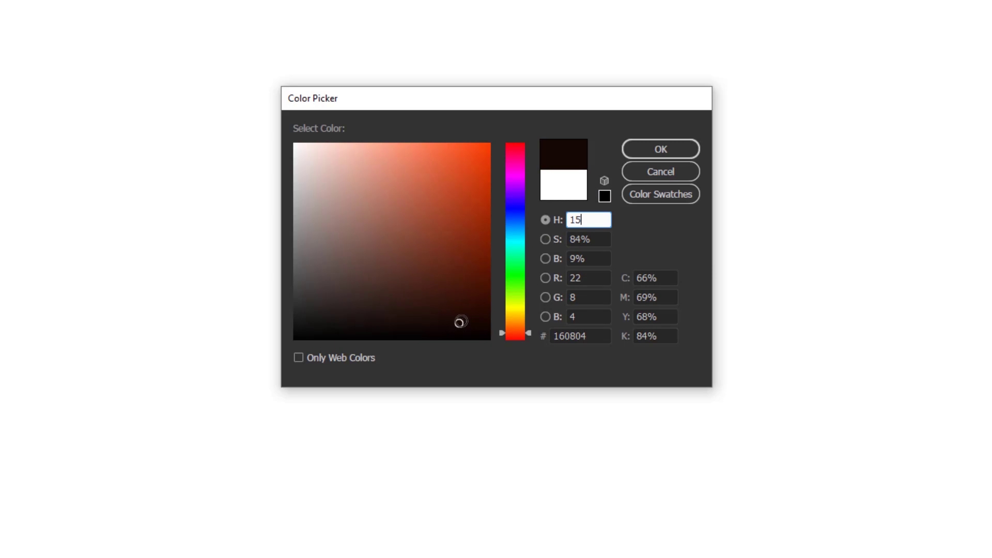
left_click(460, 323)
key("Tab")
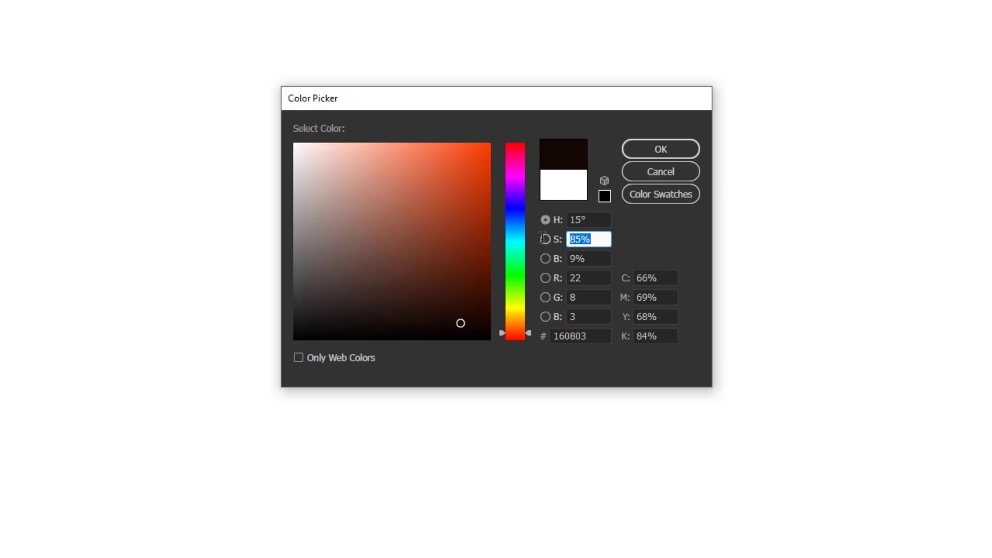
type("88")
key("Tab")
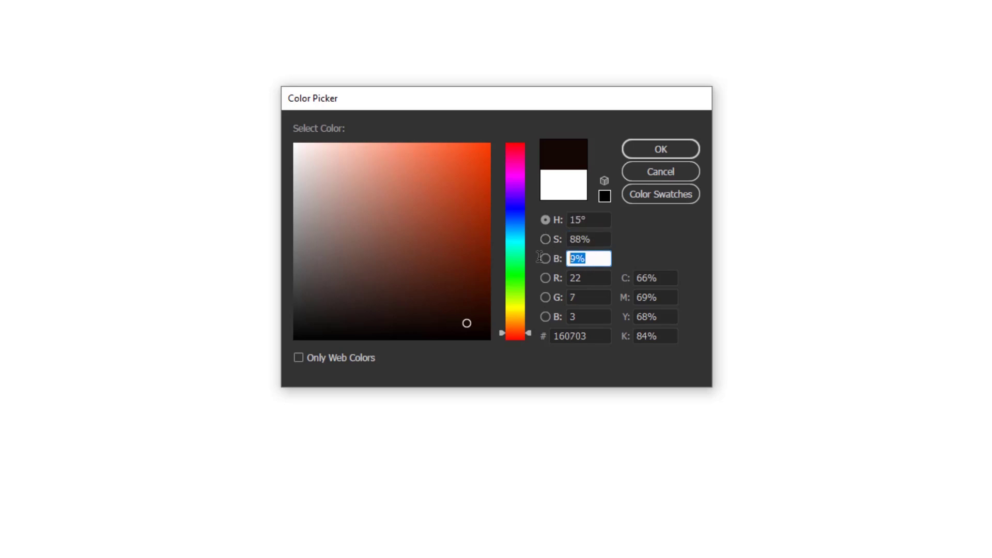
type("6")
left_click(603, 241)
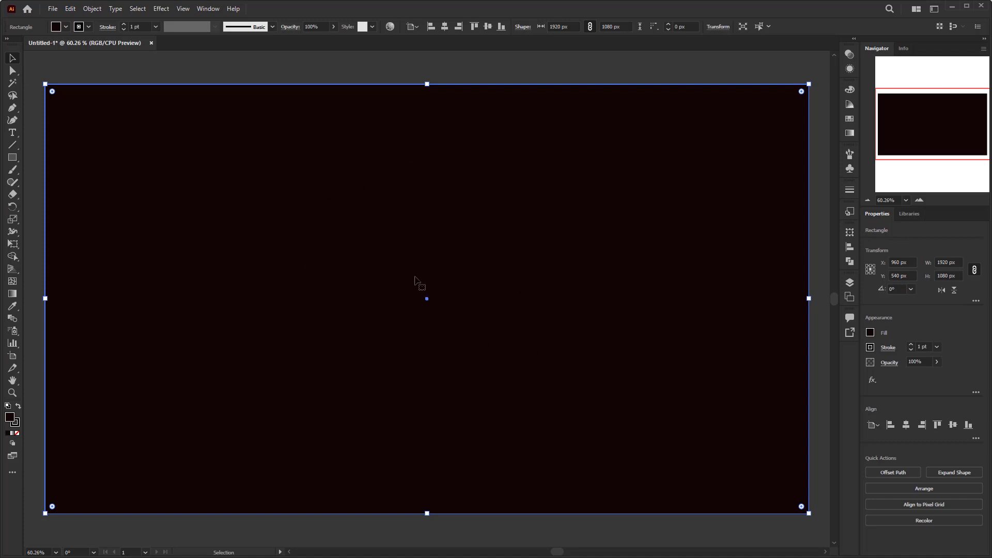
Lock the dark background rectangle with Object > Lock > Selection
left_click(92, 9)
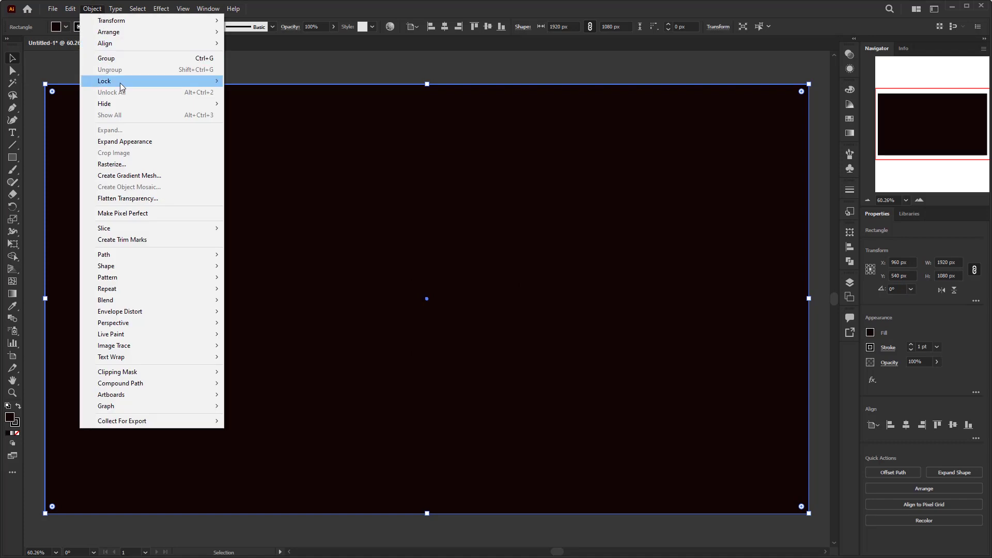
mouse_move(120, 82)
left_click(286, 83)
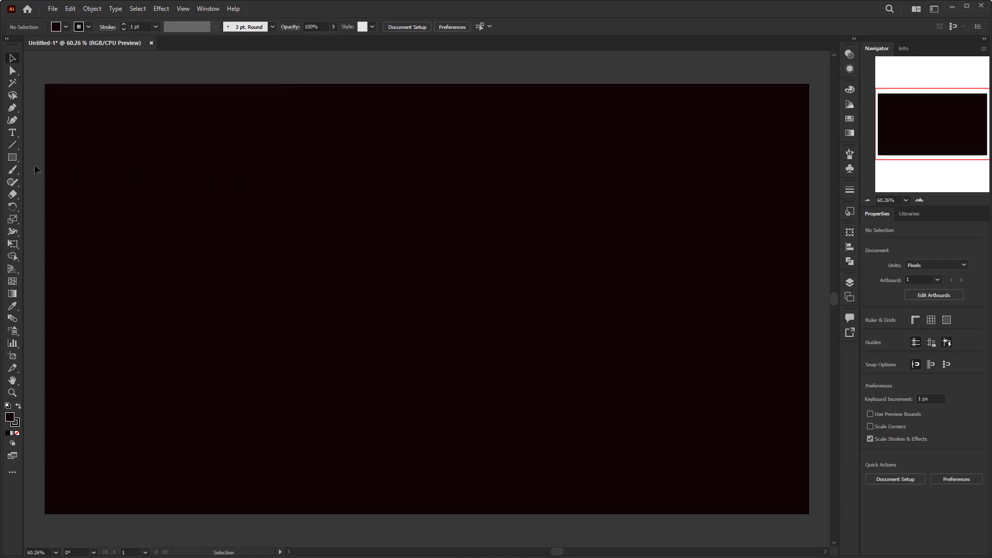
Create a 1080×1080 px circle and centre it horizontally and vertically on the artboard
left_click_drag(13, 162, 80, 183)
left_click(374, 236)
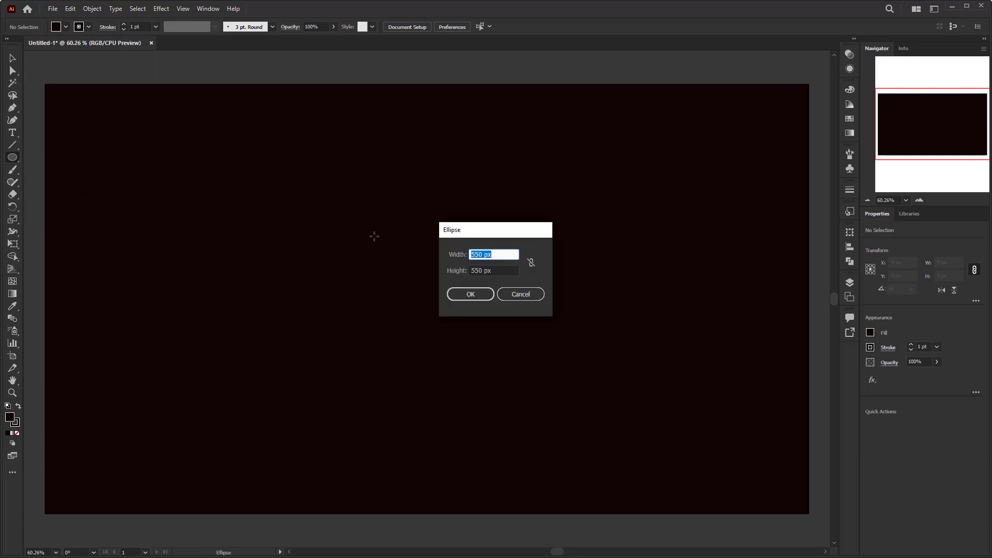
type("10")
key("Tab")
type("1080")
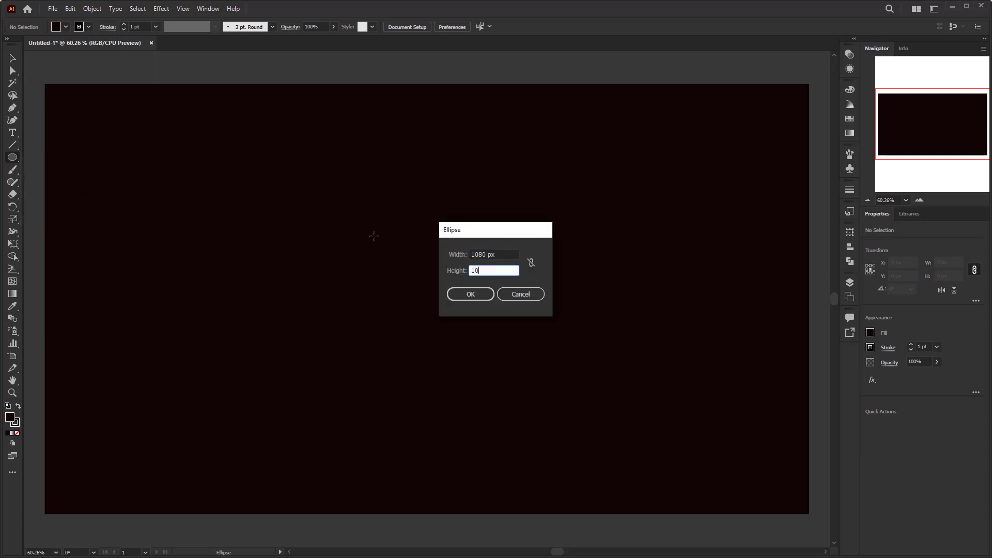
left_click(470, 295)
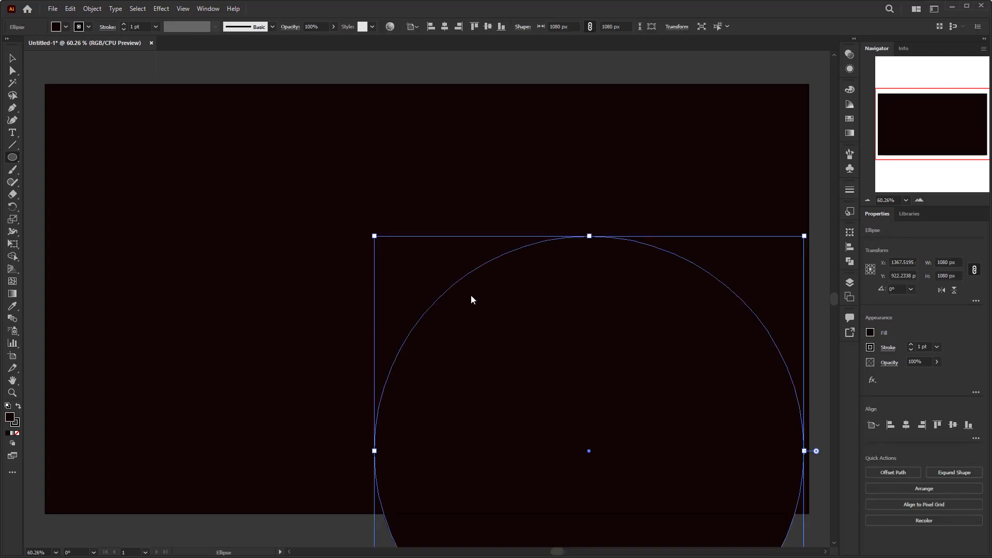
left_click(444, 27)
left_click(489, 26)
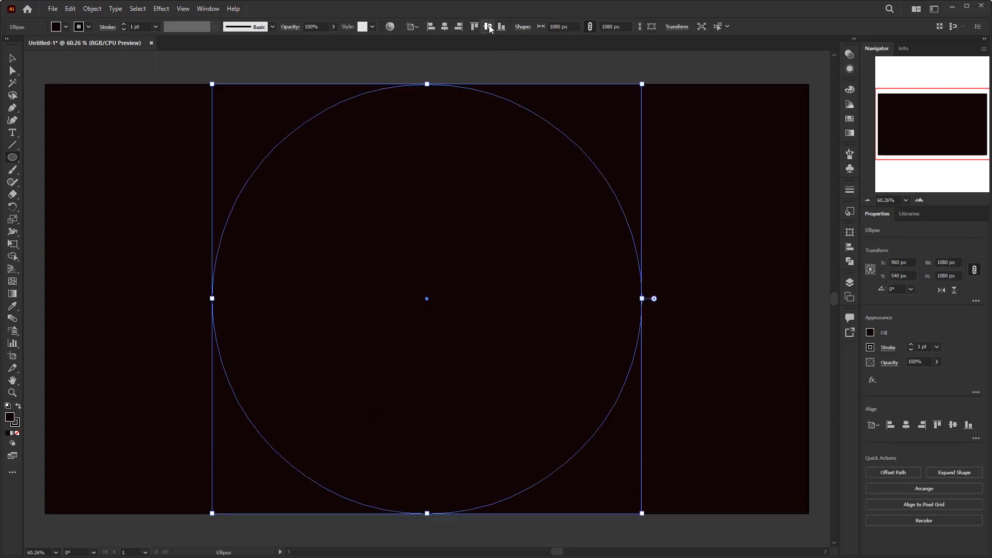
key("v")
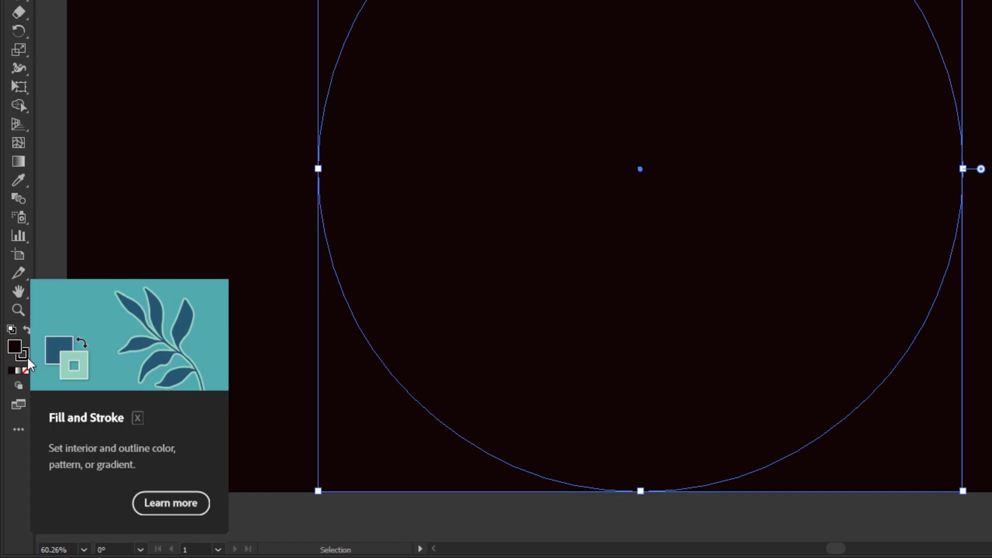
Give the 1080 px circle no stroke and a pure black #000000 fill
left_click(26, 358)
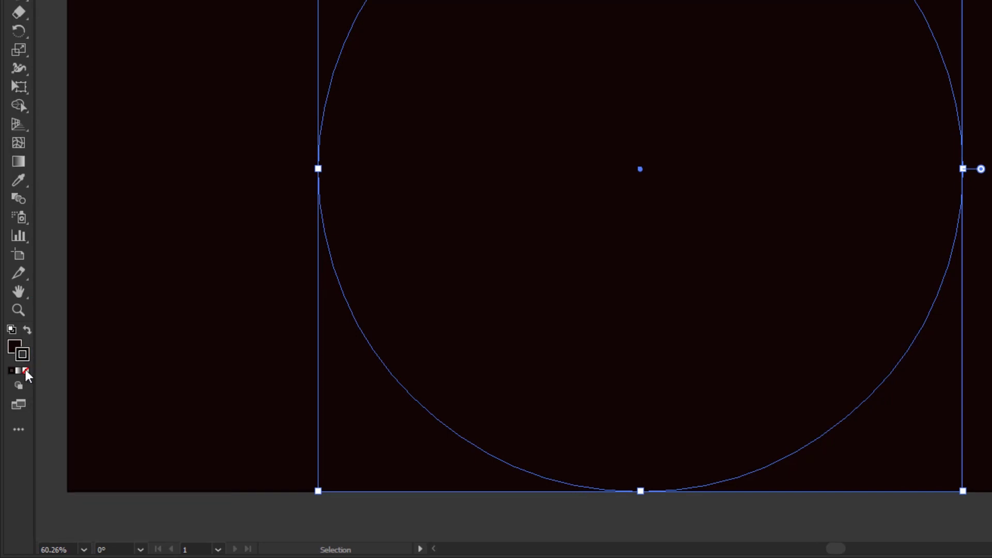
left_click(25, 371)
double_click(15, 351)
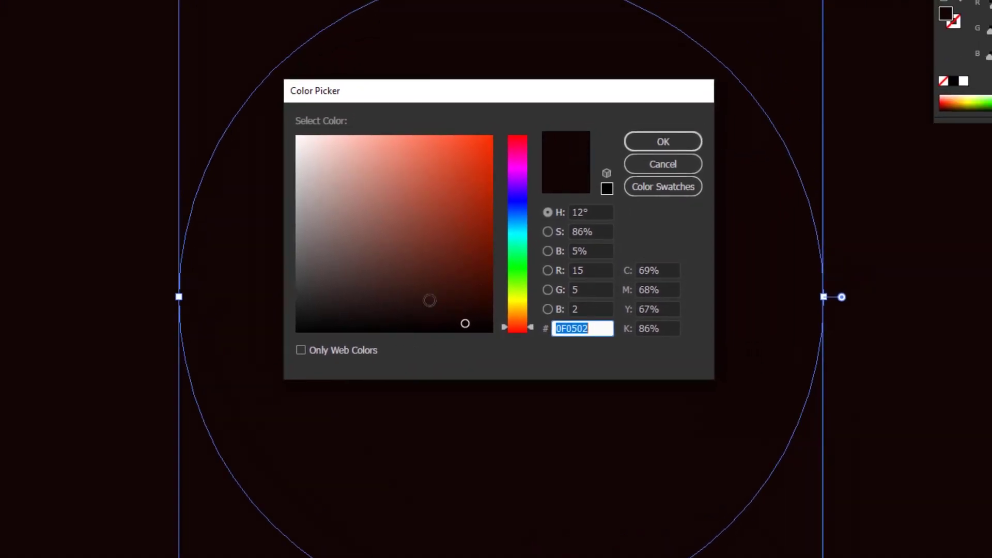
mouse_move(566, 166)
left_mouse_down()
mouse_move(553, 168)
mouse_move(551, 206)
left_mouse_up()
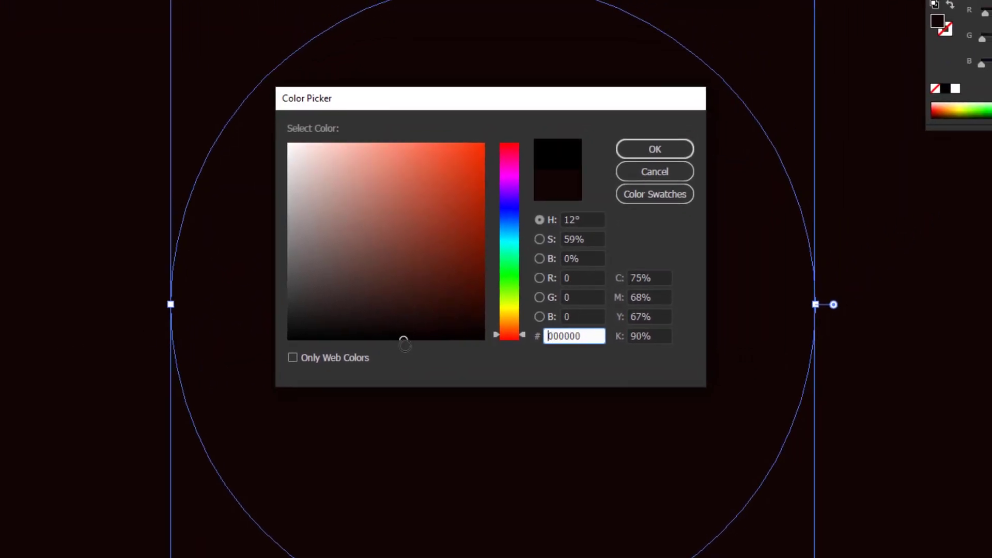
mouse_move(404, 344)
left_mouse_down()
mouse_move(405, 365)
mouse_move(408, 330)
mouse_move(408, 350)
mouse_move(394, 358)
left_mouse_up()
left_click_drag(590, 261, 528, 263)
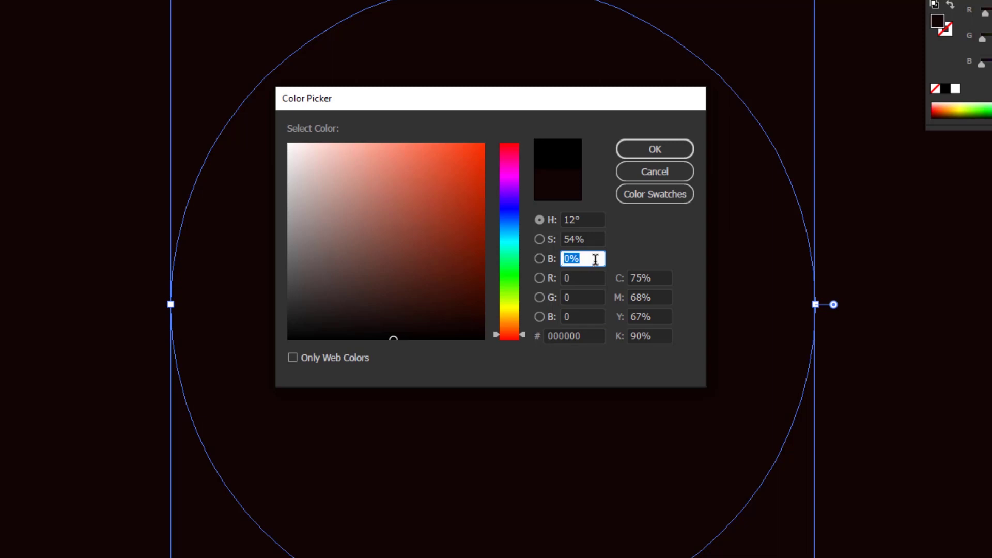
left_click(595, 260)
left_click(667, 151)
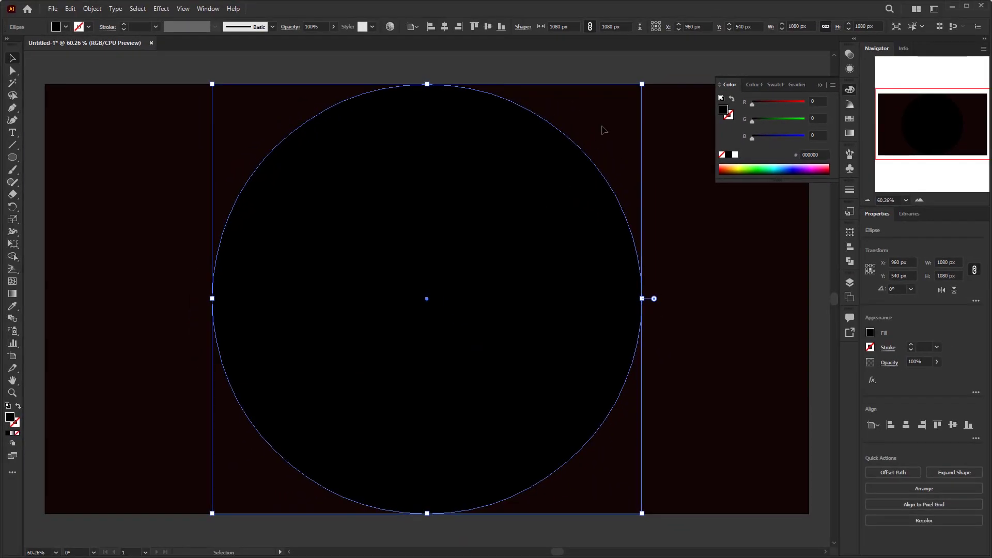
left_click(603, 129)
left_click(822, 84)
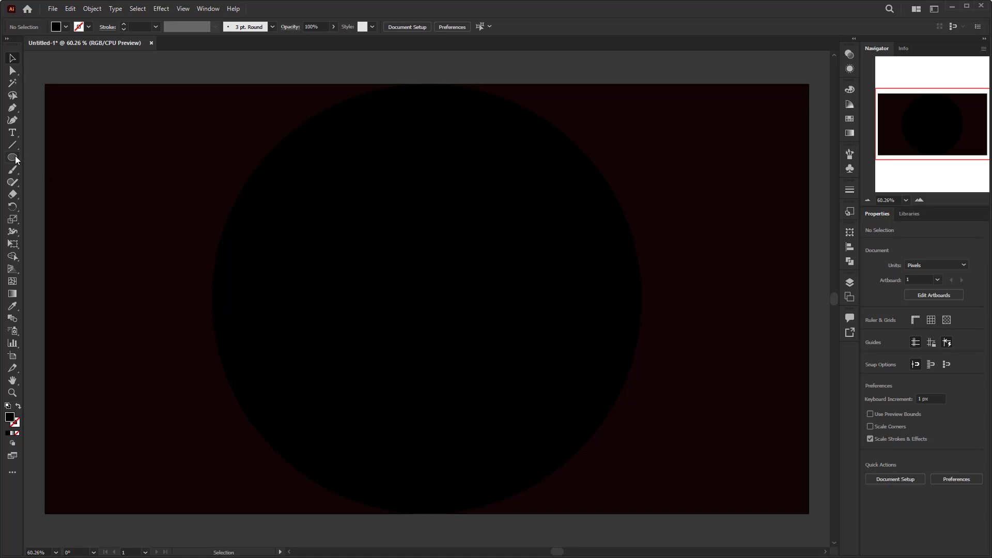
Create a 550×550 px circle centred on the artboard
left_click_drag(16, 161, 54, 185)
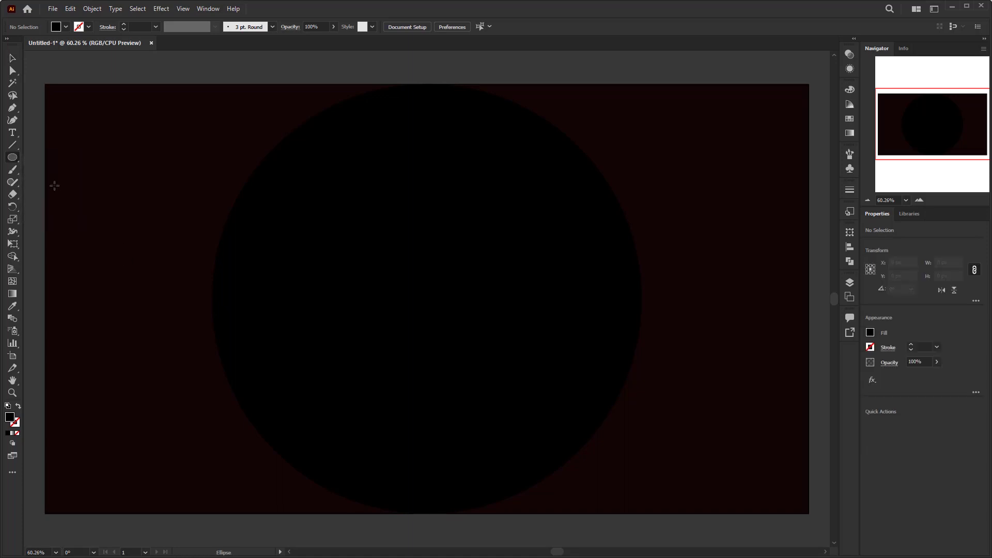
left_click(343, 245)
type("550")
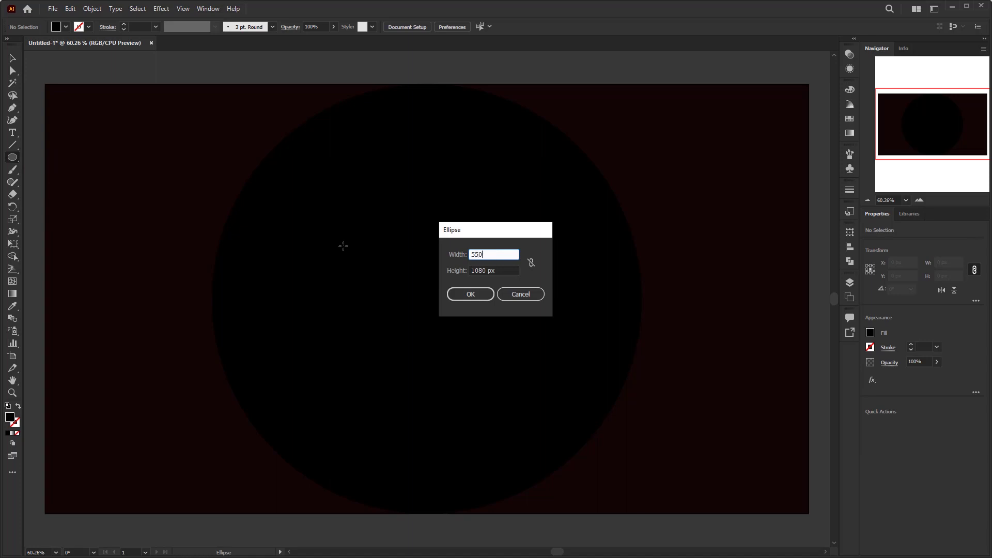
key("Tab")
type("550")
key("Return")
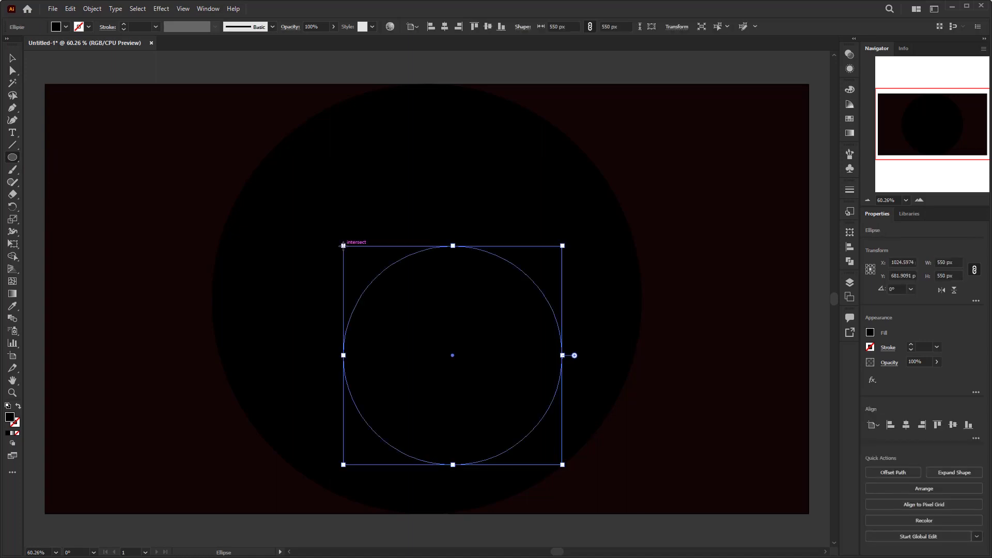
left_click(445, 29)
left_click(486, 29)
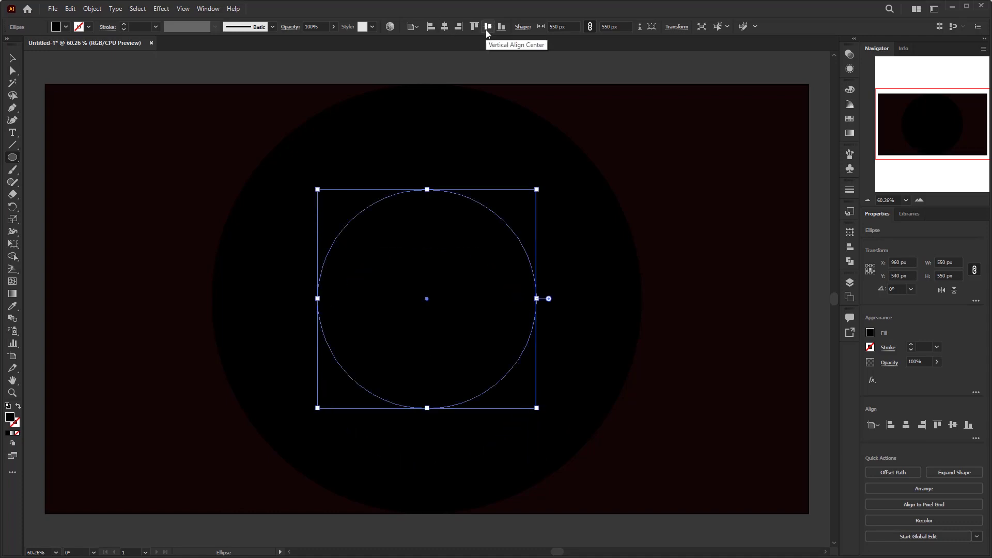
key("v")
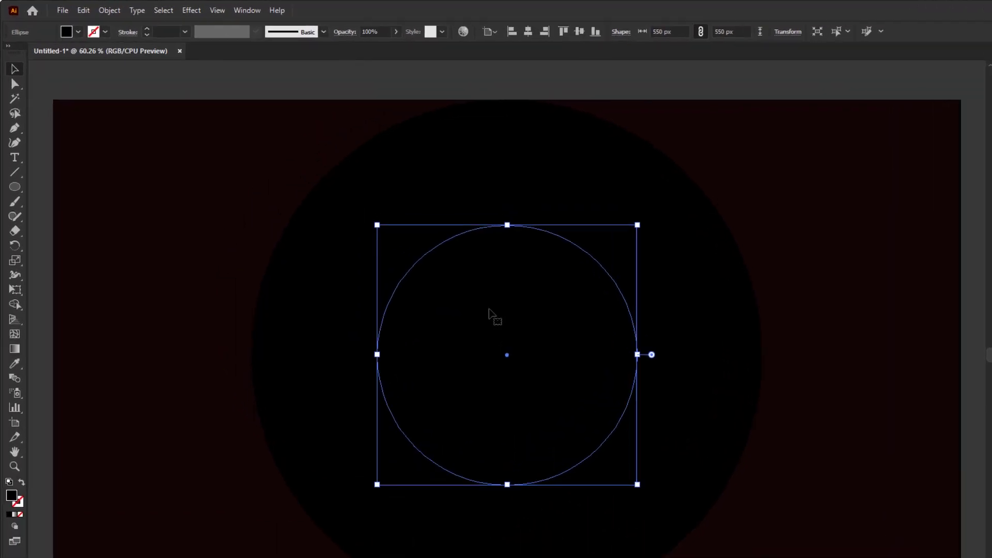
Fill the small circle with the White swatch from Window > Swatches
left_click(312, 14)
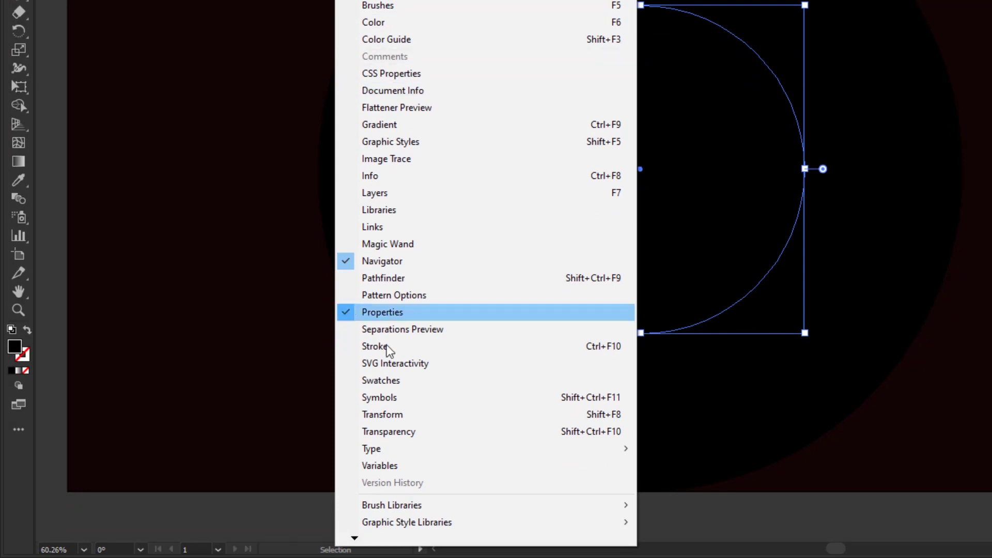
left_click(422, 381)
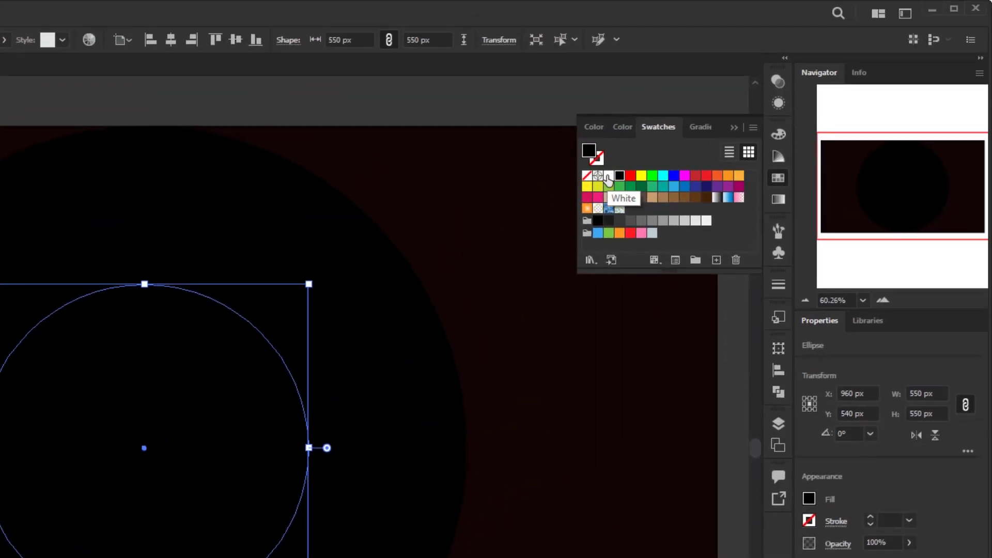
left_click(608, 176)
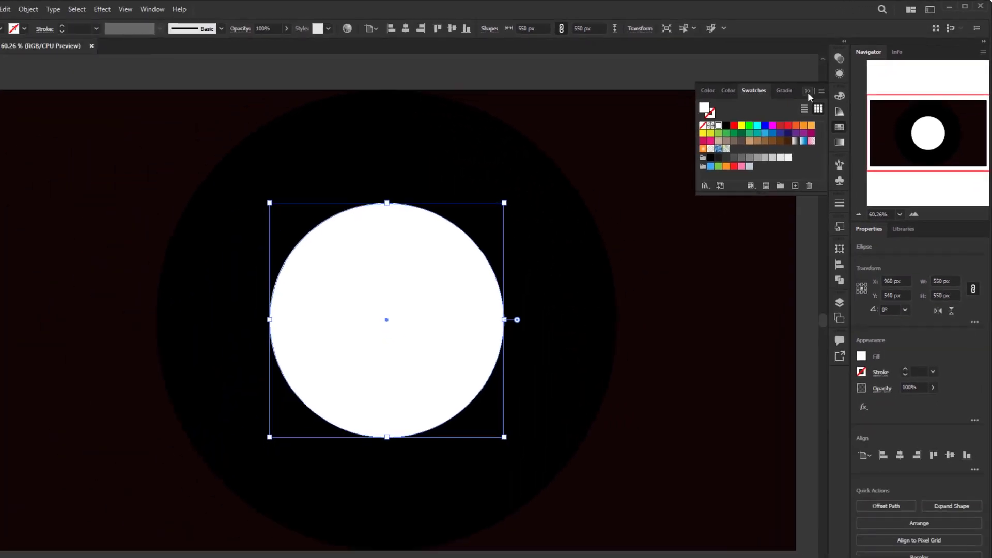
left_click(724, 157)
left_click(724, 157)
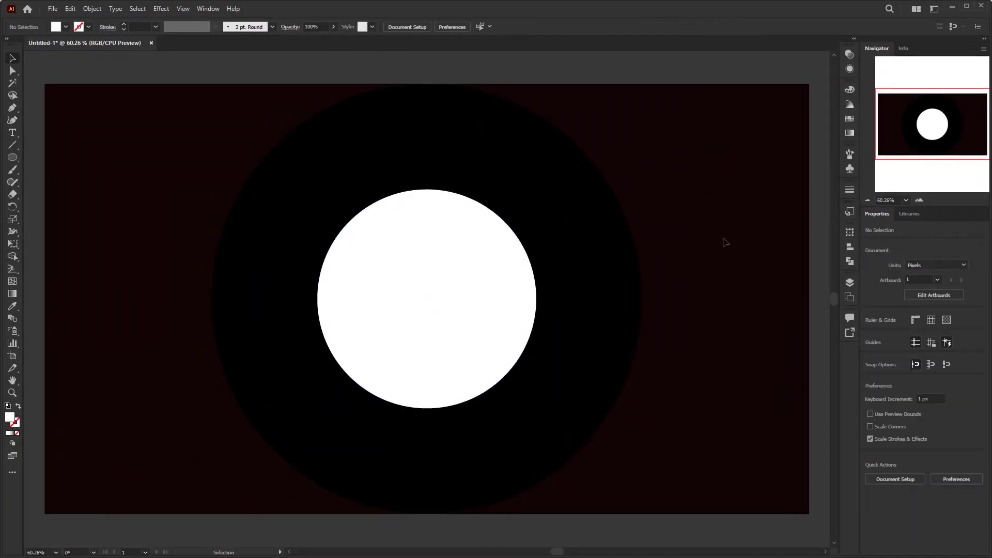
Select both circles and make a blend with Object > Blend > Make
left_click_drag(721, 217, 125, 334)
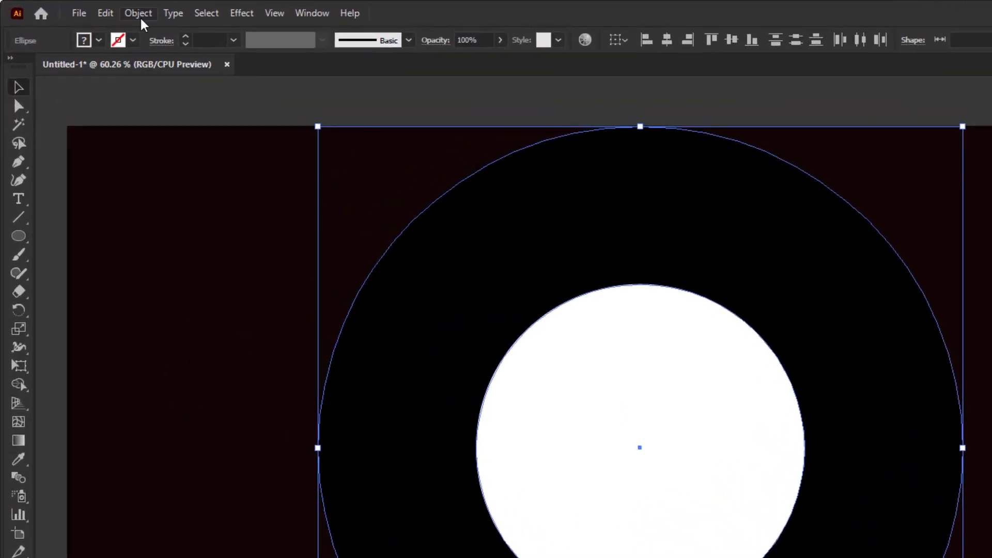
left_click(92, 9)
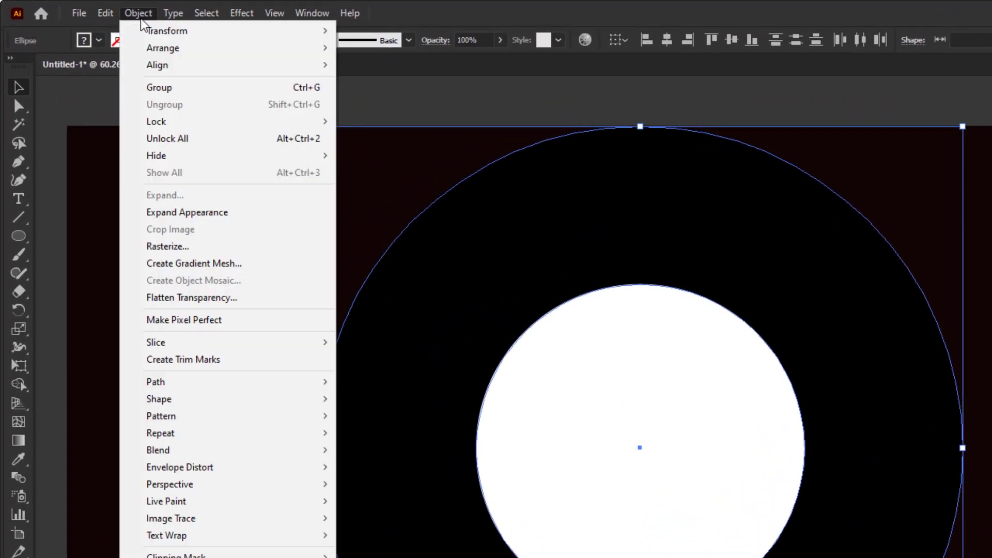
mouse_move(235, 453)
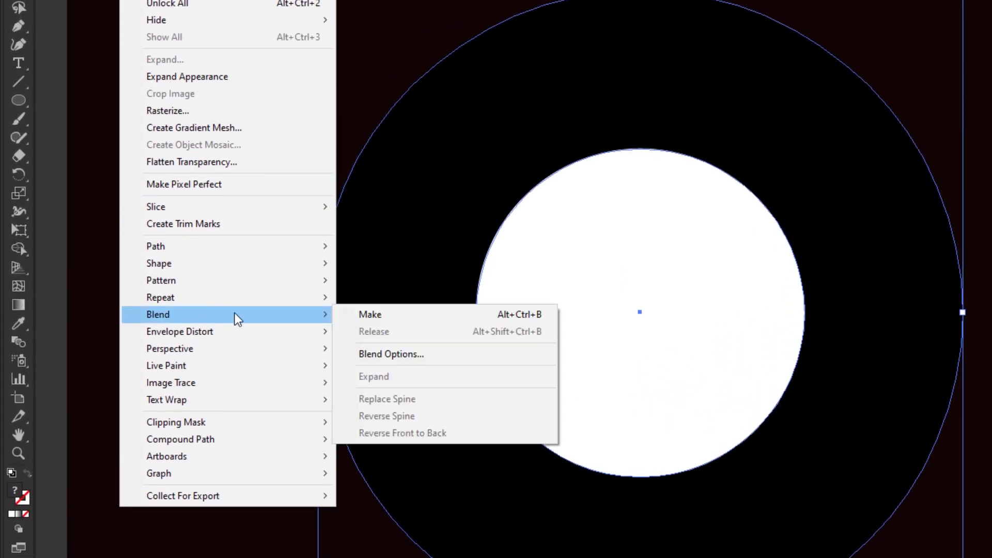
left_click(413, 315)
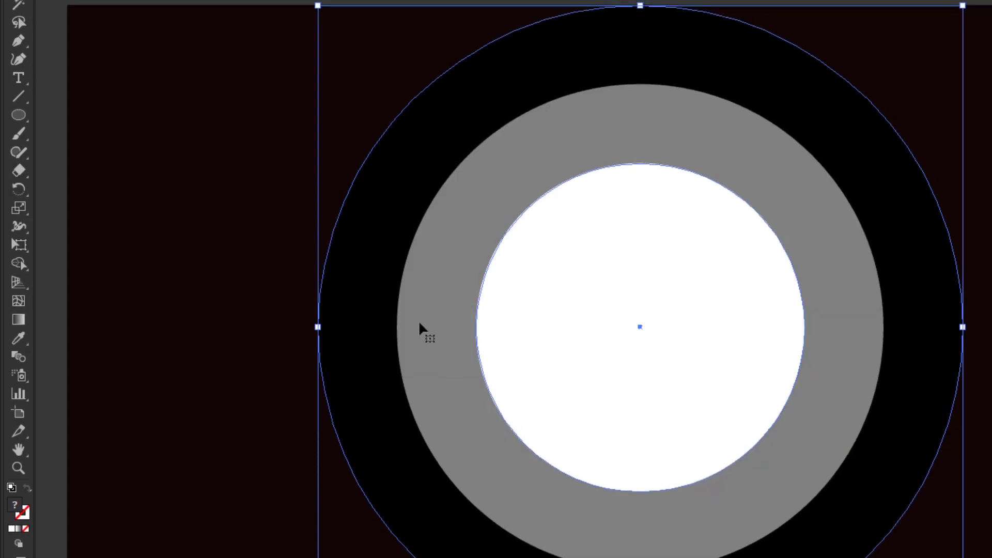
Set the blend spacing to Specified Distance 2 px in Blend Options
left_click(137, 12)
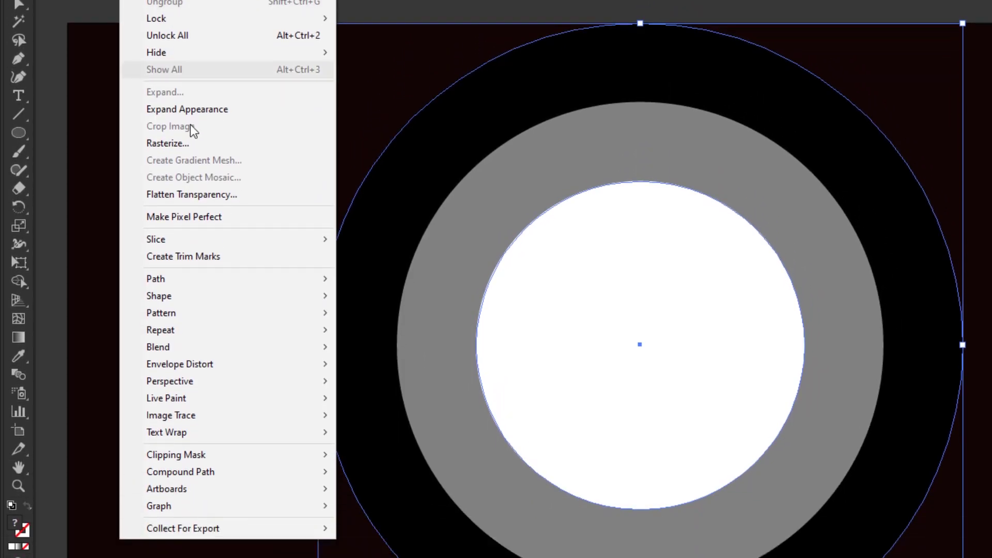
mouse_move(212, 346)
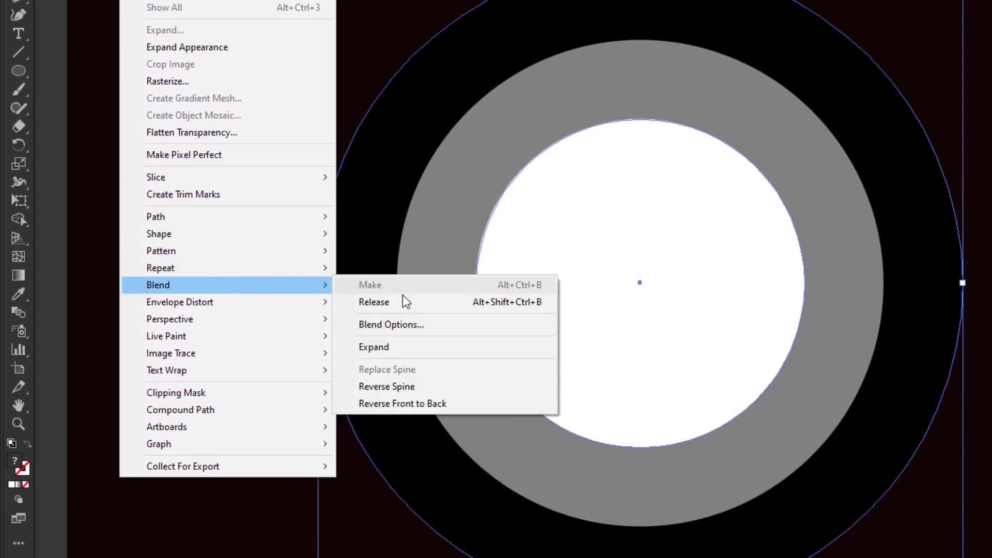
left_click(410, 324)
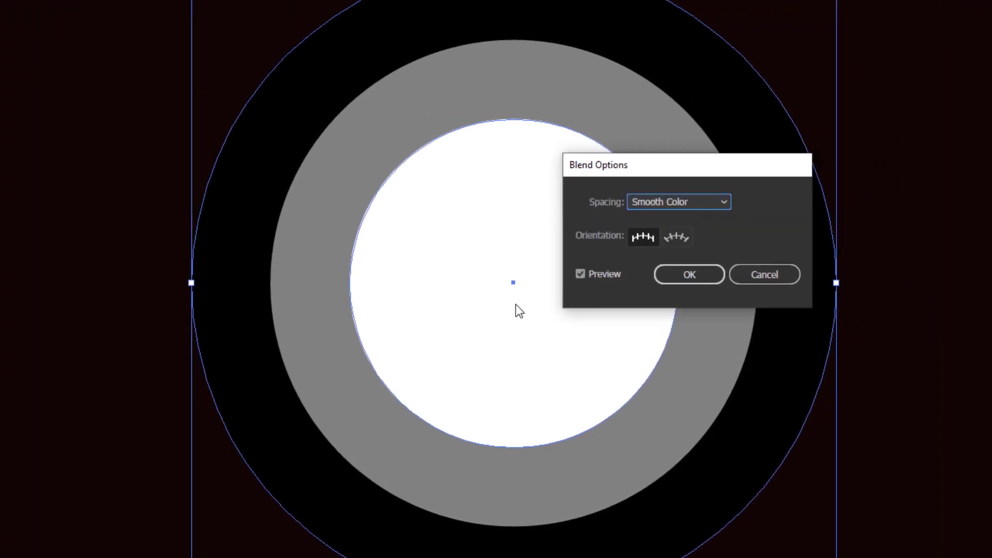
left_click(691, 202)
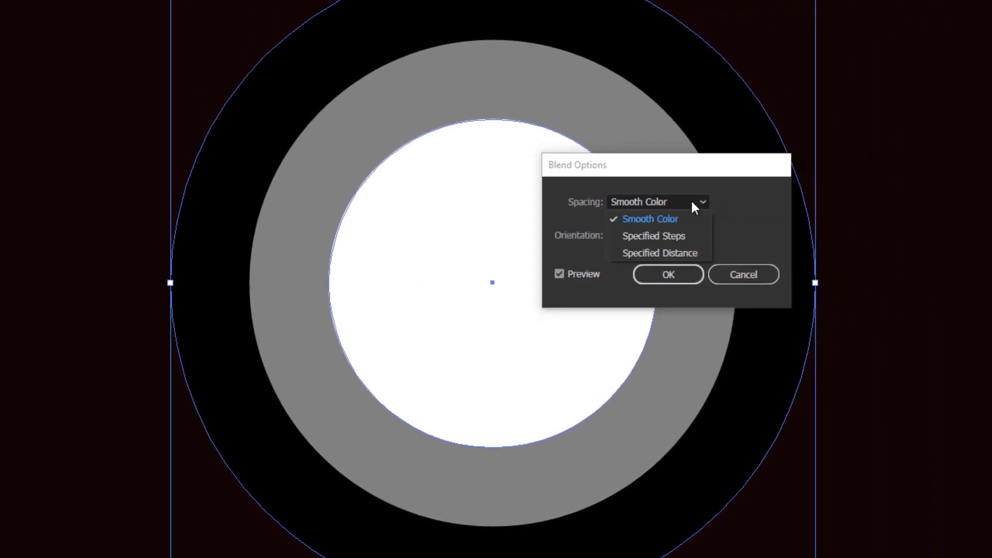
left_click(677, 254)
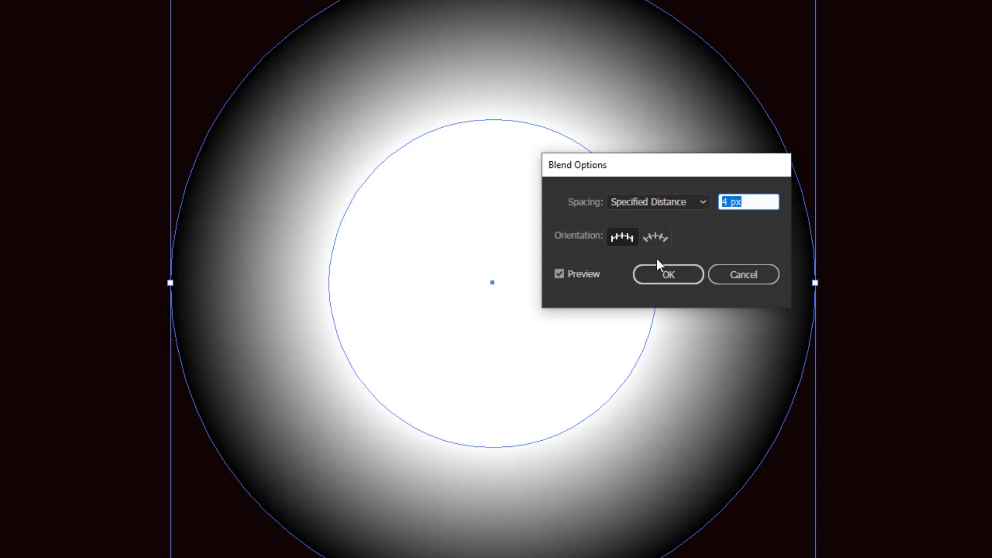
type("2")
left_click(681, 272)
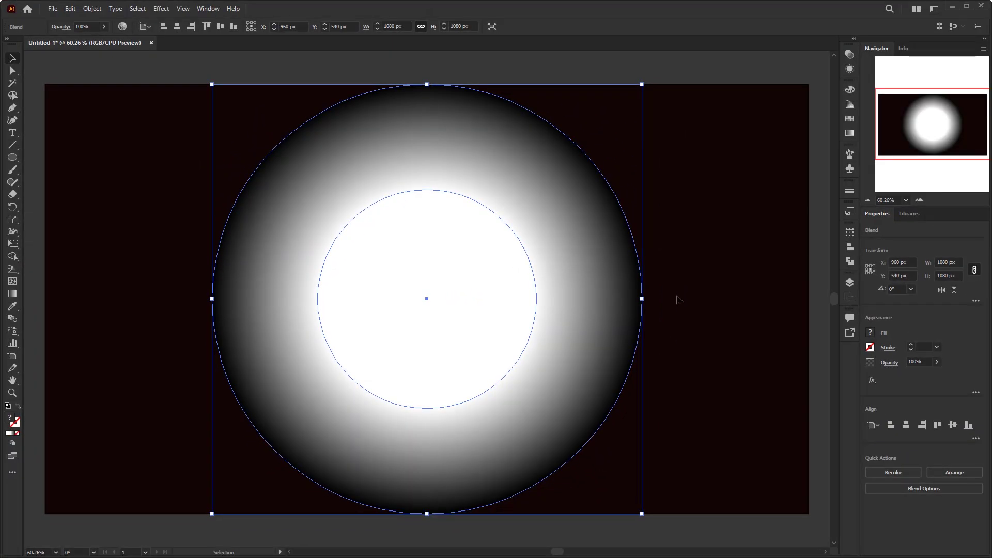
left_click(679, 300)
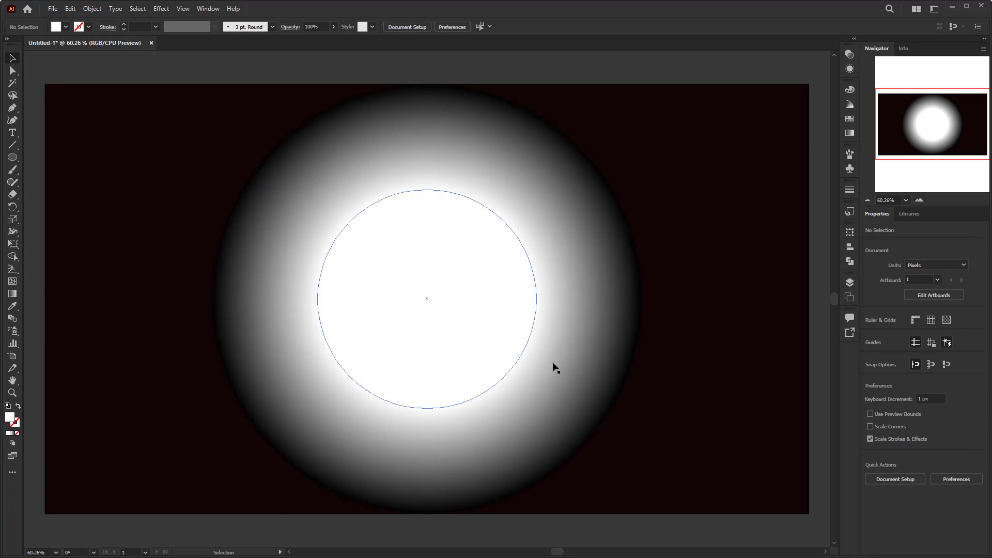
Set the blended glow's blending mode to Color Dodge in the Transparency panel
left_click(449, 263)
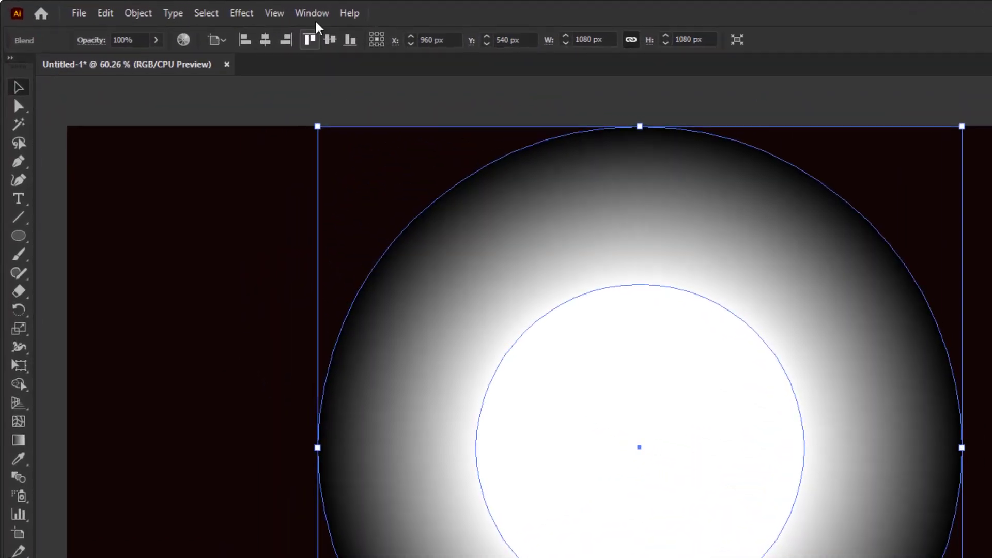
left_click(208, 9)
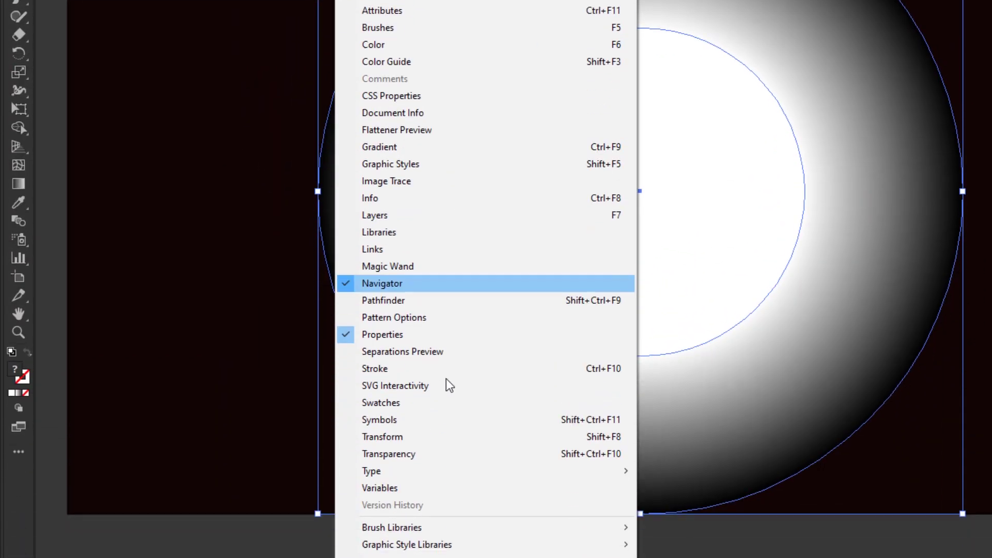
left_click(428, 434)
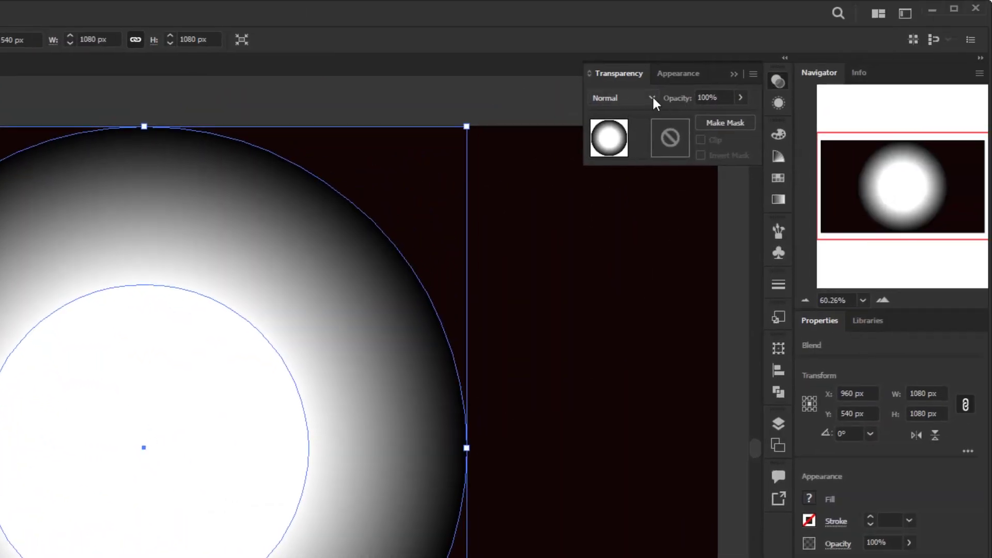
left_click(641, 102)
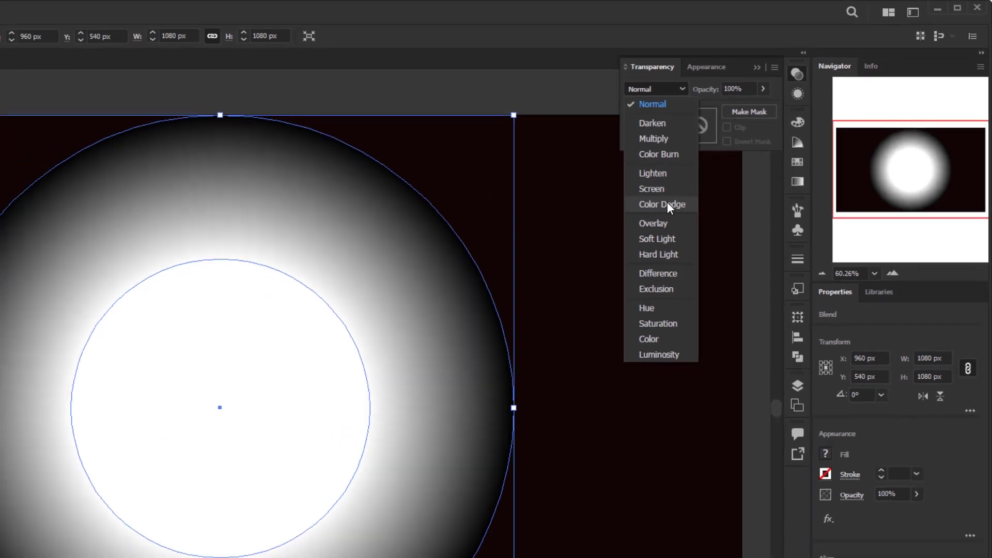
left_click(667, 204)
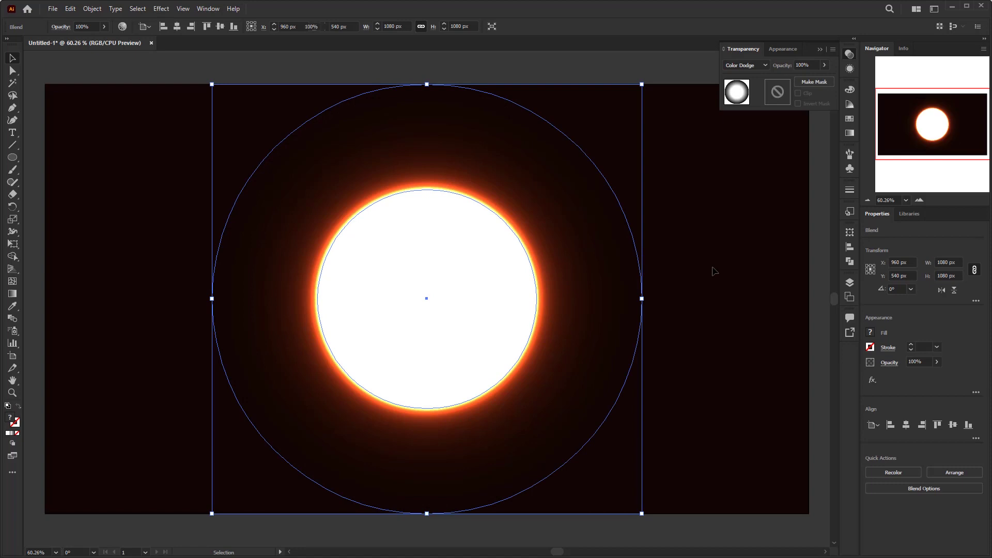
left_click(715, 271)
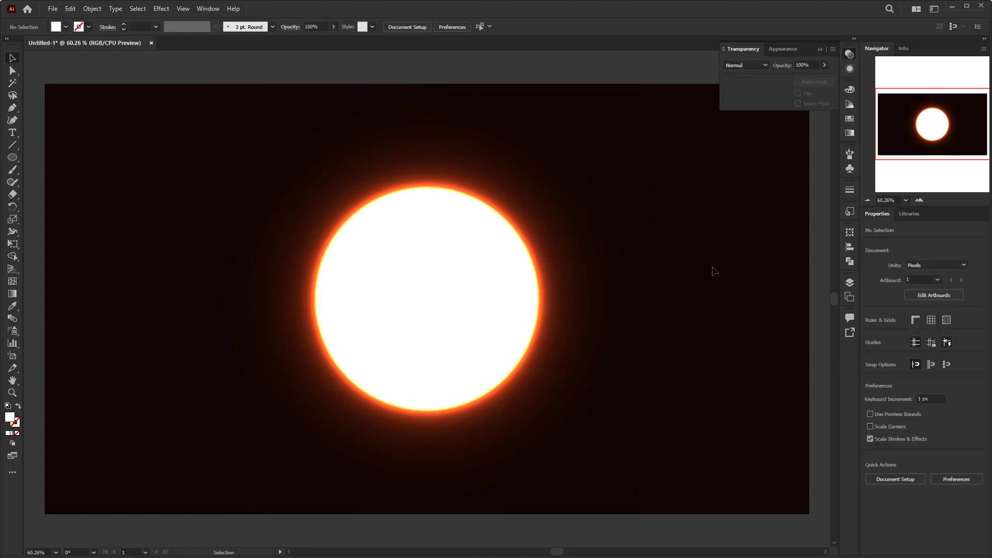
Undo and redo the Color Dodge to compare the glow before and after
key("ctrl")
key("ctrl+z")
key("ctrl+z")
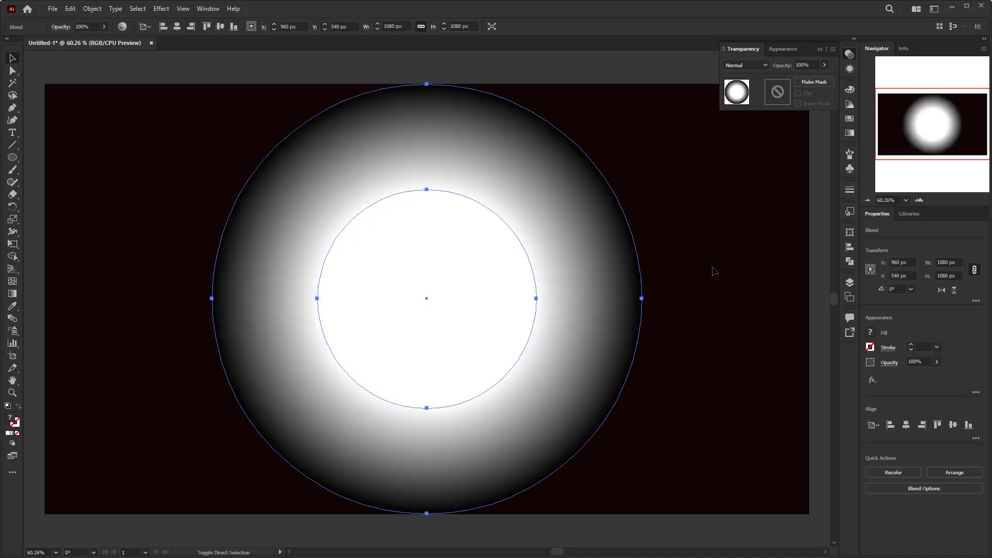
key("ctrl+shift+z")
key("ctrl+shift+z")
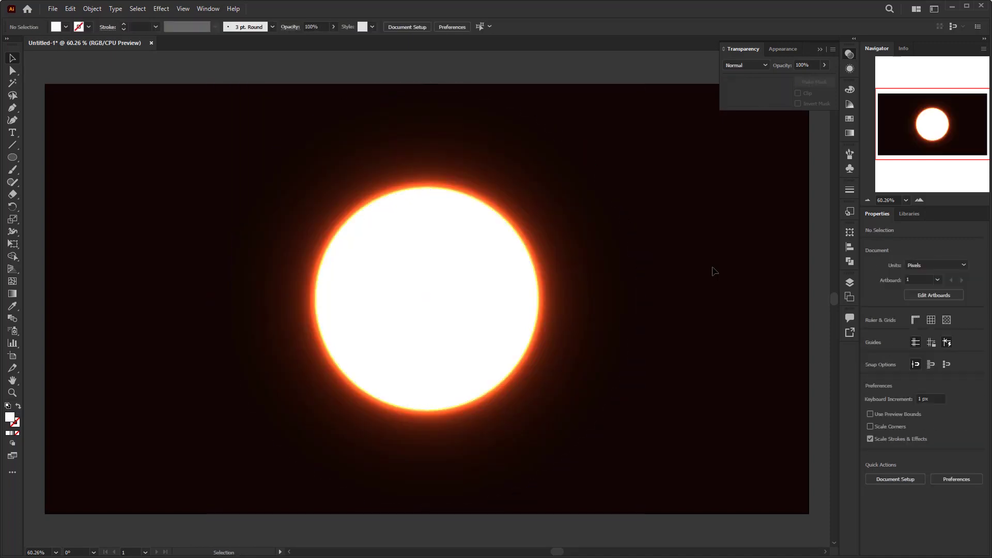
key("ctrl+z")
key("ctrl+shift+z")
Collapse the Transparency panel to view the orange-ringed glow on the dark background
left_click(819, 49)
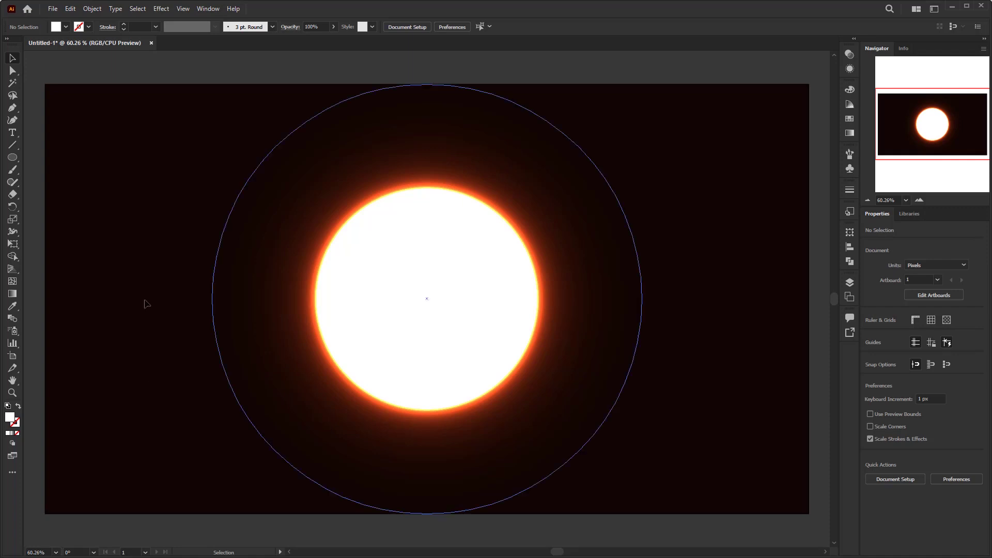
left_click(13, 157)
Draw a large circle (about 859.74 px) over the glow and centre it on the artboard
left_click(77, 181)
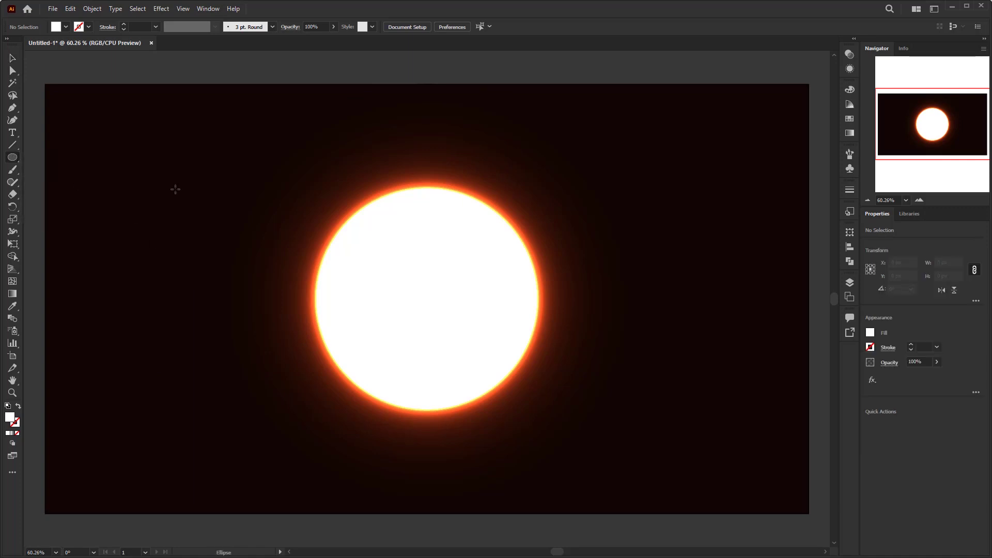
mouse_move(240, 161)
left_mouse_down()
mouse_move(350, 288)
mouse_move(454, 336)
mouse_move(398, 416)
mouse_move(517, 427)
mouse_move(537, 414)
mouse_move(426, 397)
mouse_move(529, 468)
mouse_move(582, 472)
left_mouse_up()
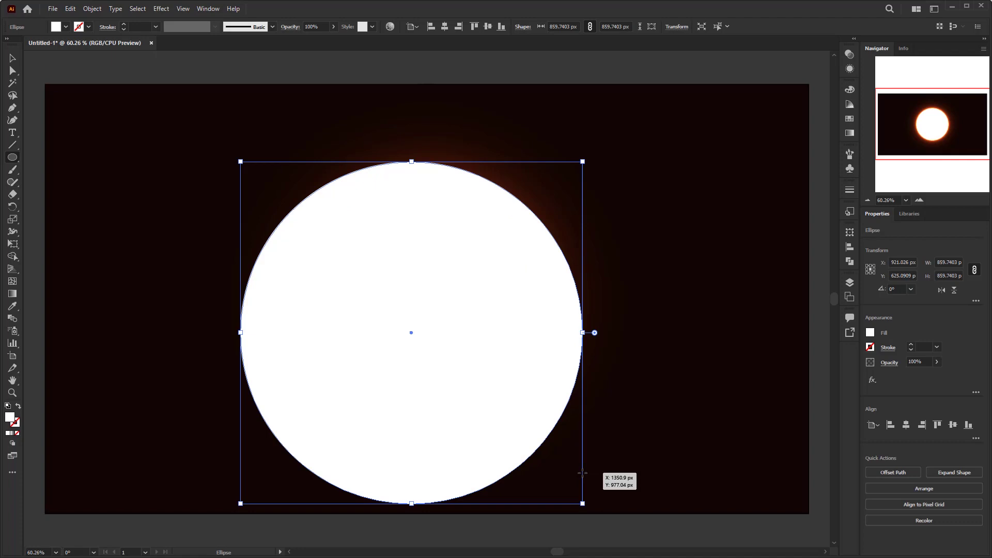
key("v")
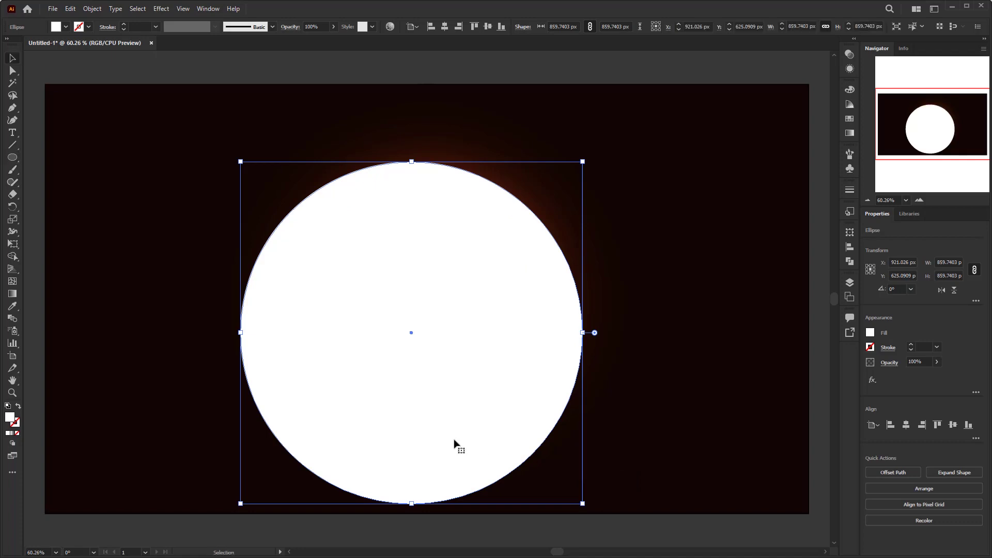
left_click(444, 26)
left_click(487, 26)
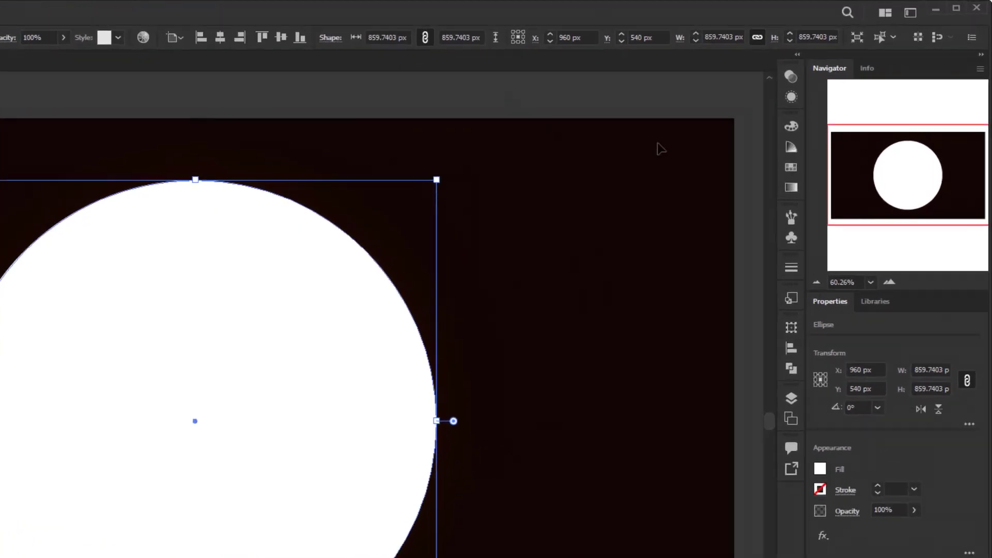
Fill the circle with a radial white-to-black gradient and set it to Color Dodge
left_click(791, 167)
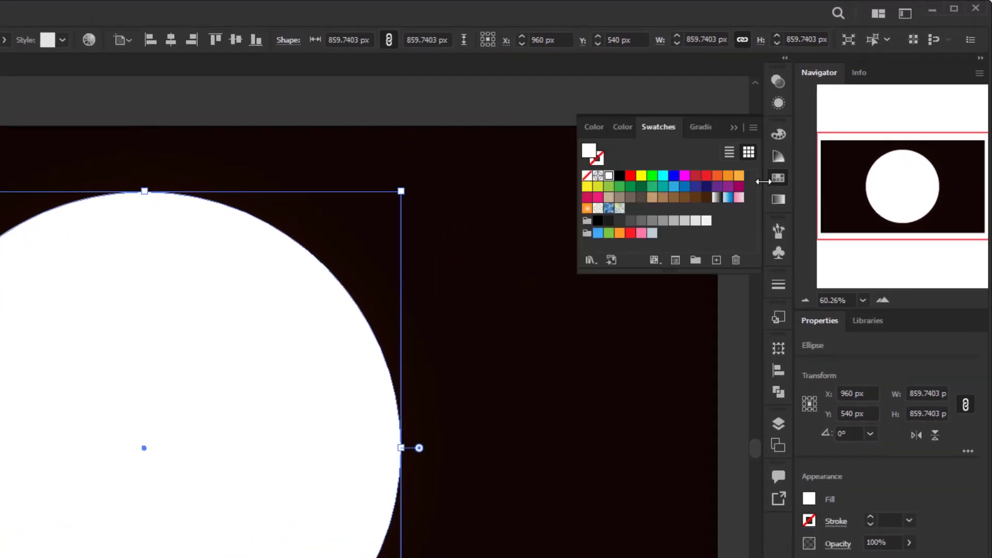
left_click(717, 199)
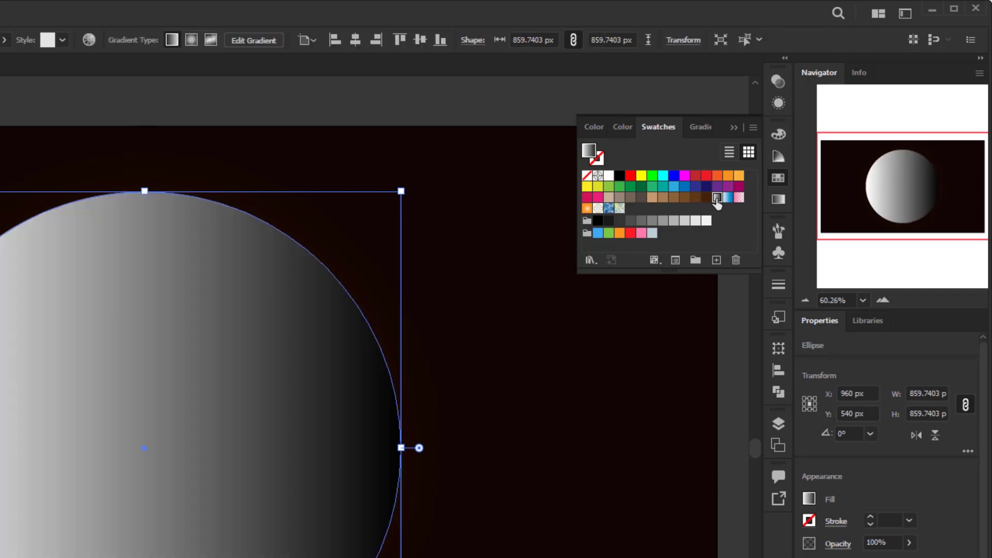
left_click(778, 200)
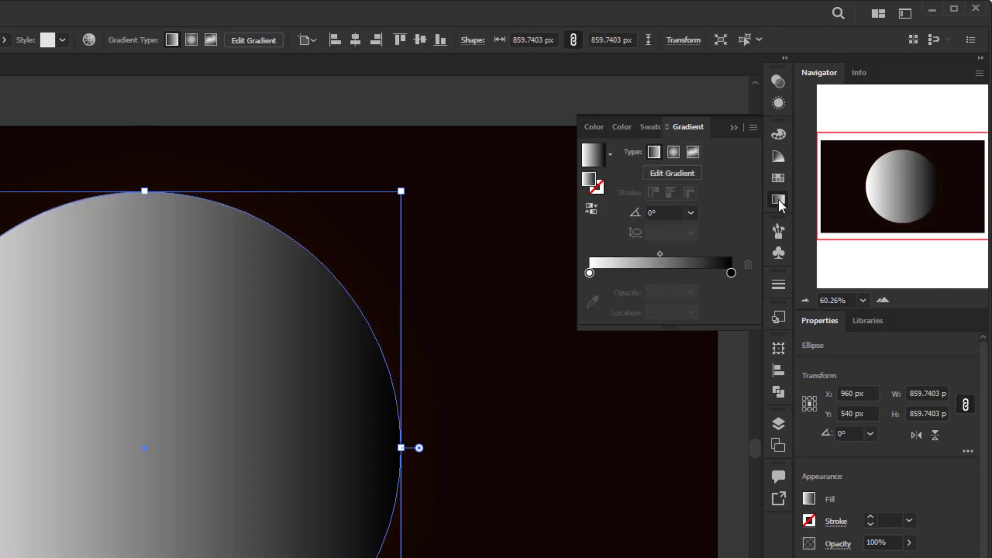
left_click(673, 152)
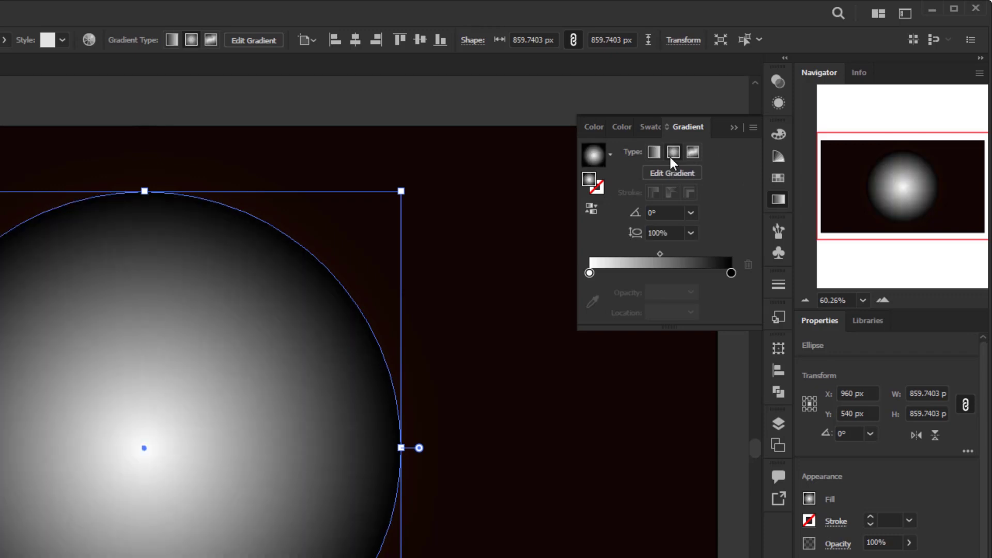
left_click(774, 82)
left_click(642, 98)
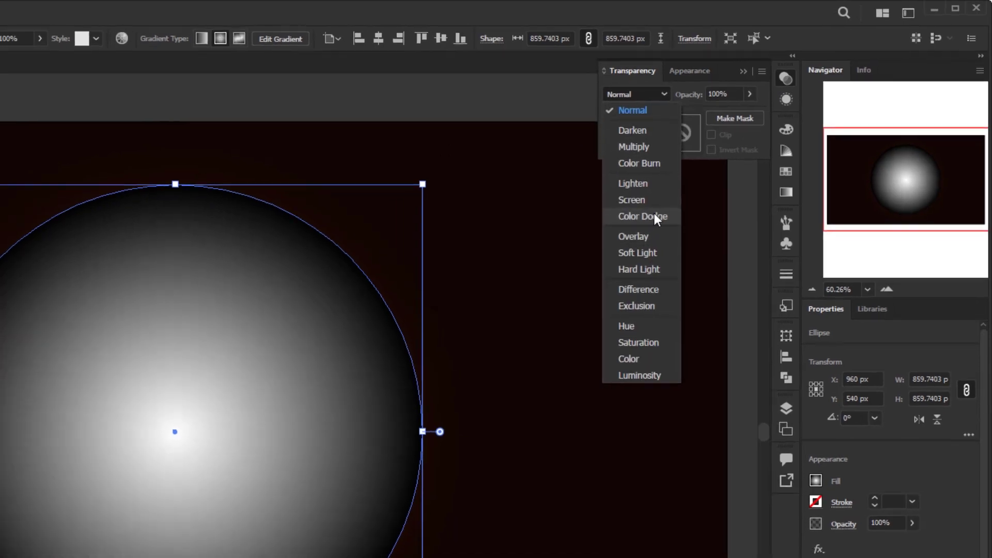
left_click(652, 223)
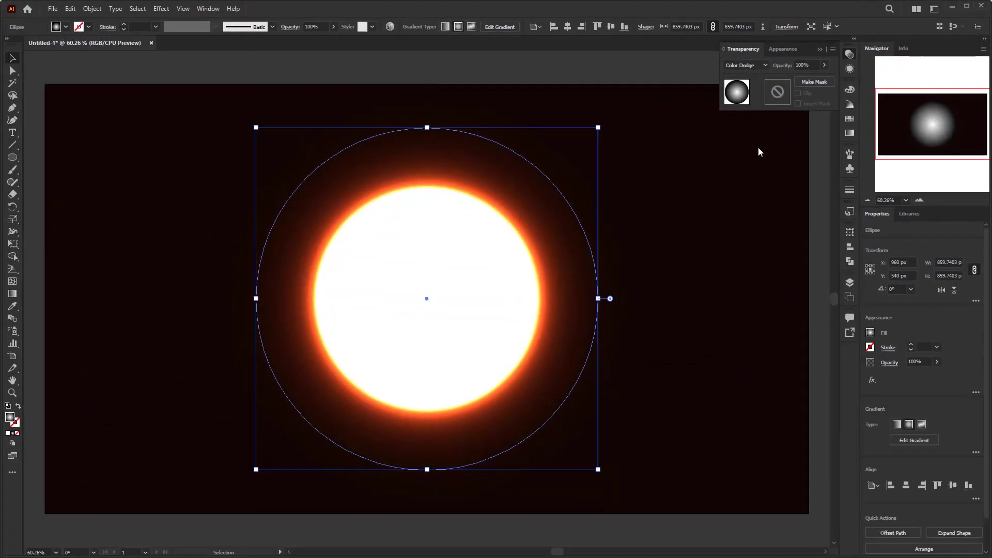
Squash the glow ellipse, stretch it across the artboard width and rotate it about 33°
left_click_drag(428, 127, 433, 249)
left_click_drag(597, 299, 809, 299)
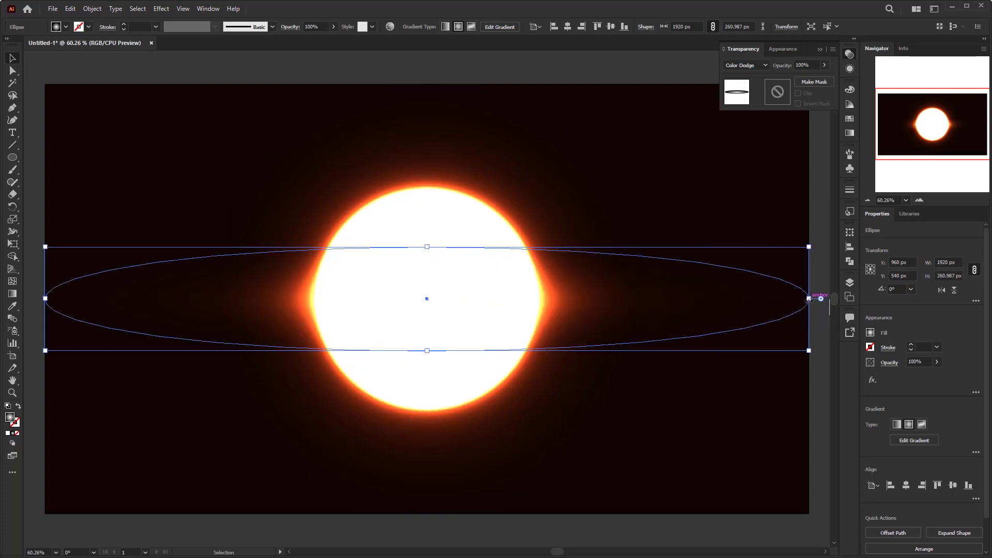
left_click(679, 459)
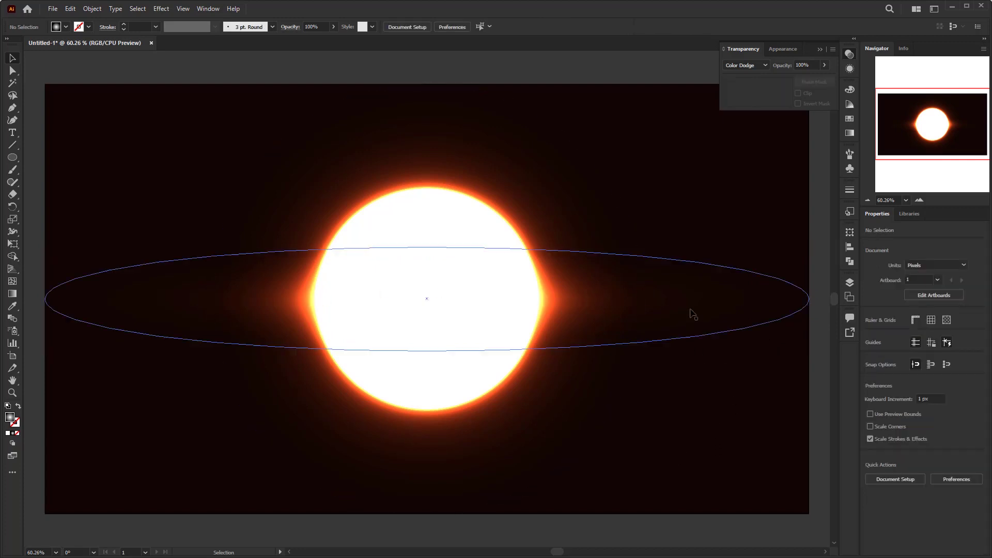
left_click(692, 314)
key("ctrl")
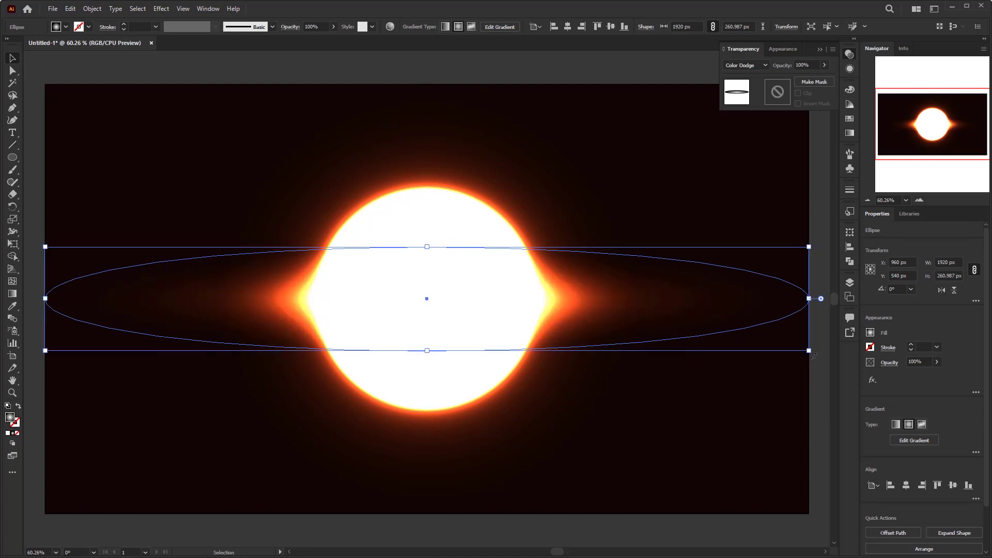
left_click_drag(812, 355, 738, 153)
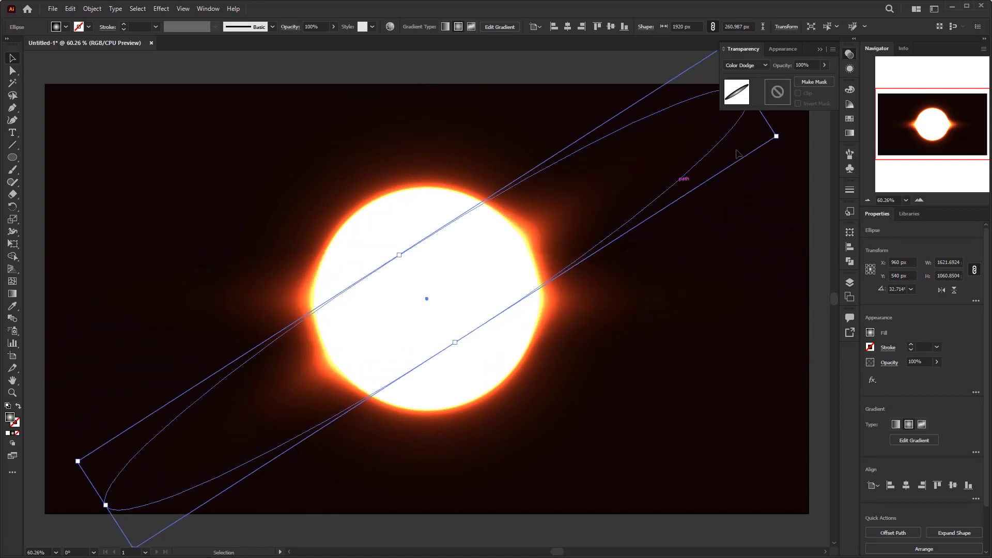
left_click(820, 50)
Shrink and reposition the ellipse, standing it upright at 90° (667.82 × 155.65 px) over the core
left_click_drag(749, 93, 462, 297)
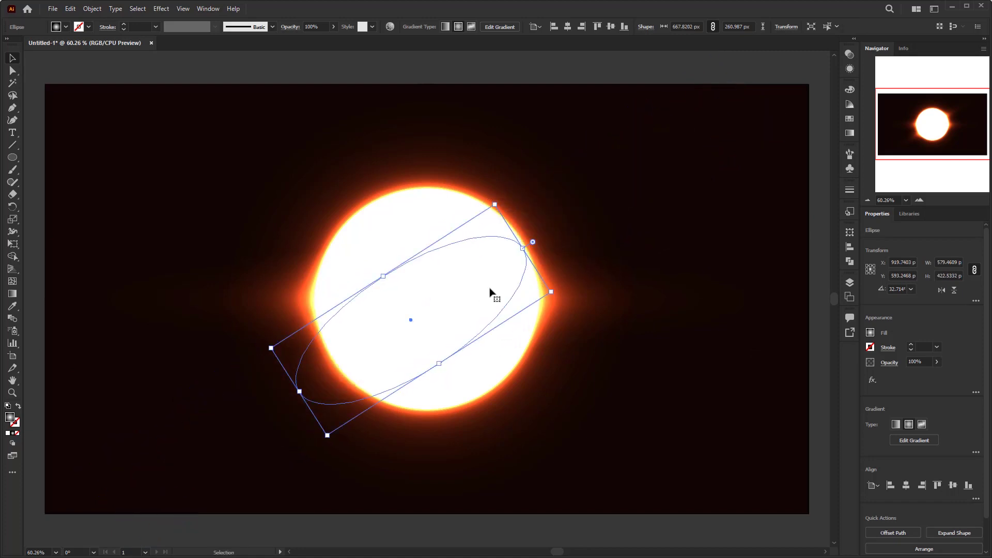
left_click_drag(445, 257, 434, 178)
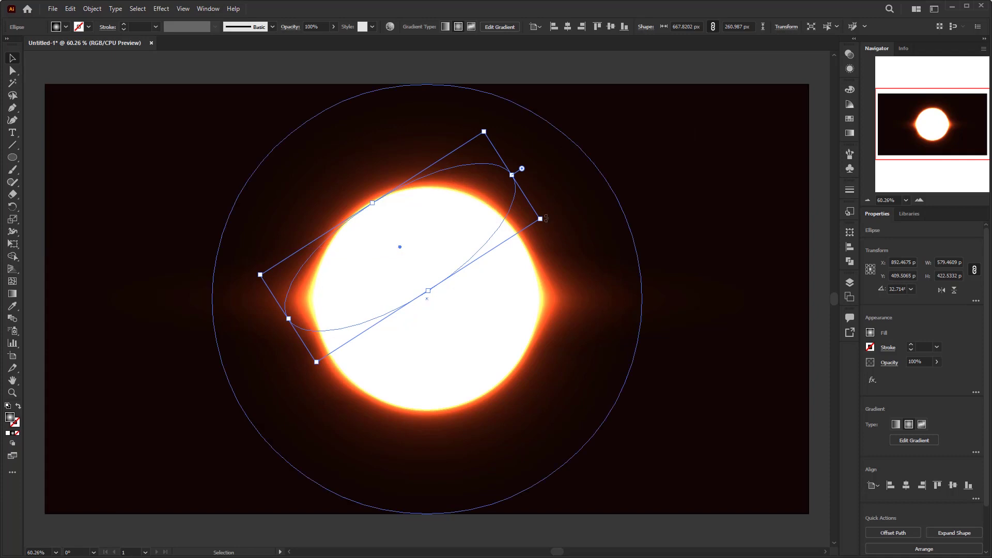
left_click_drag(546, 218, 484, 127)
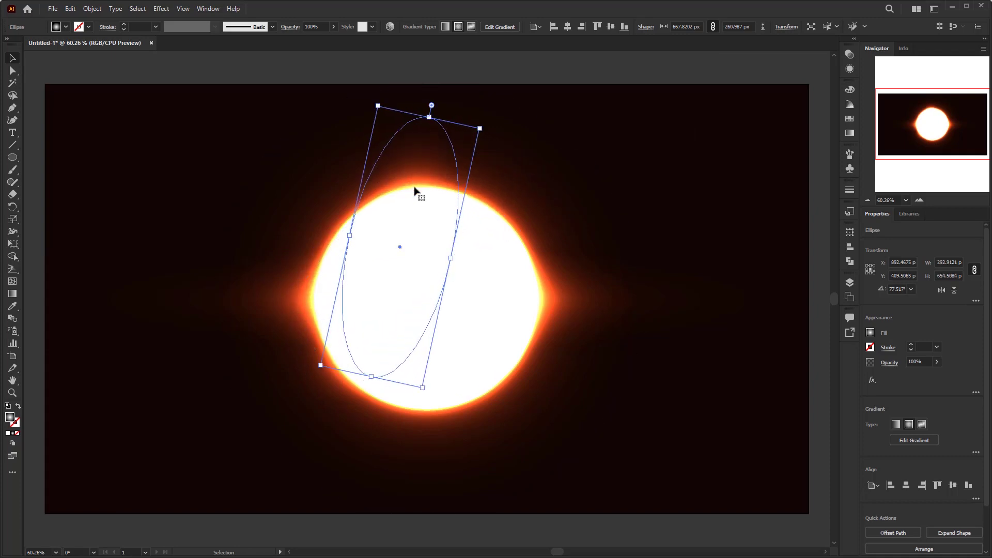
left_click_drag(414, 192, 477, 279)
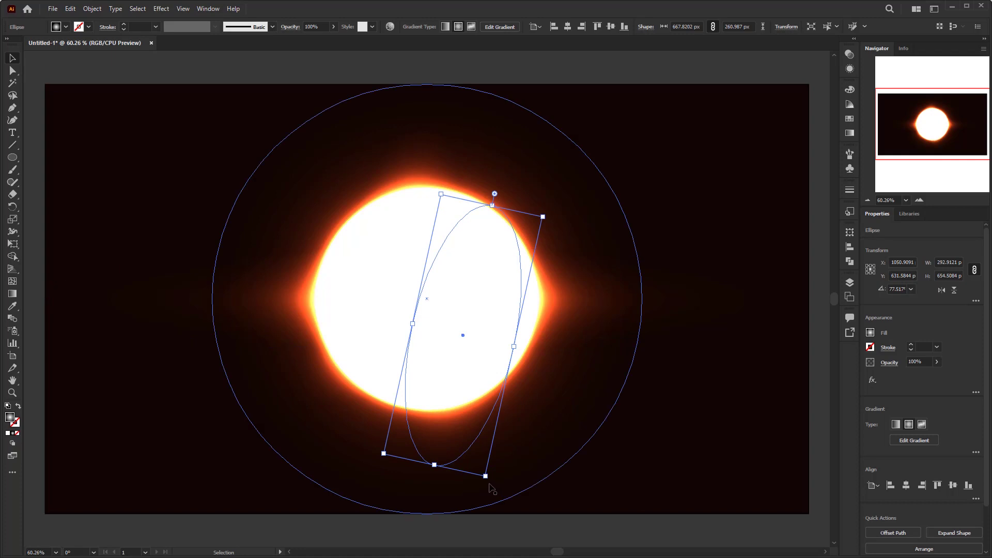
left_click_drag(490, 481, 449, 400)
left_click_drag(444, 279, 408, 301)
left_click_drag(338, 187, 416, 199)
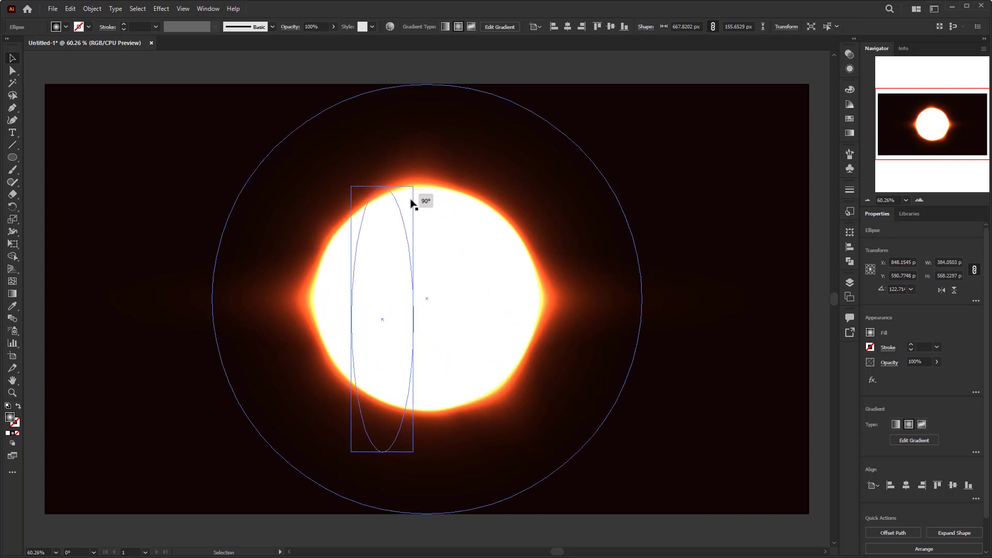
mouse_move(389, 259)
left_mouse_down()
mouse_move(405, 260)
mouse_move(405, 269)
left_mouse_up()
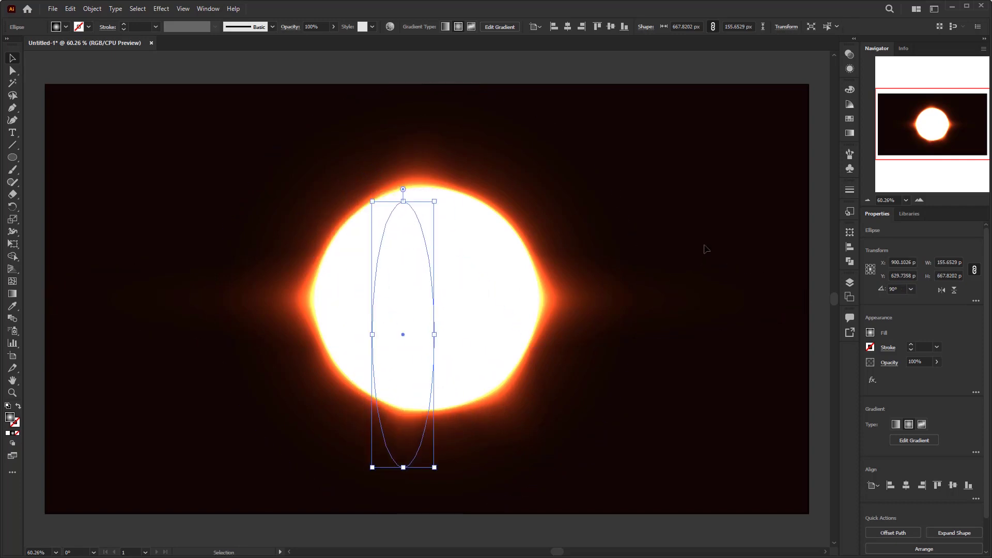
left_click(706, 219)
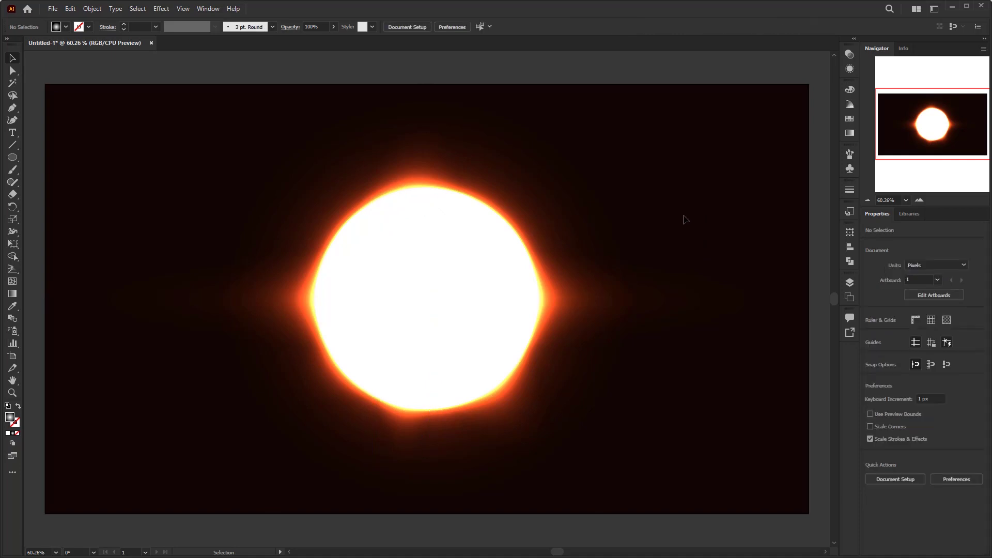
Draw a 555 × 555 px circle and centre it horizontally and vertically on the artboard
left_click(13, 162)
left_click(54, 183)
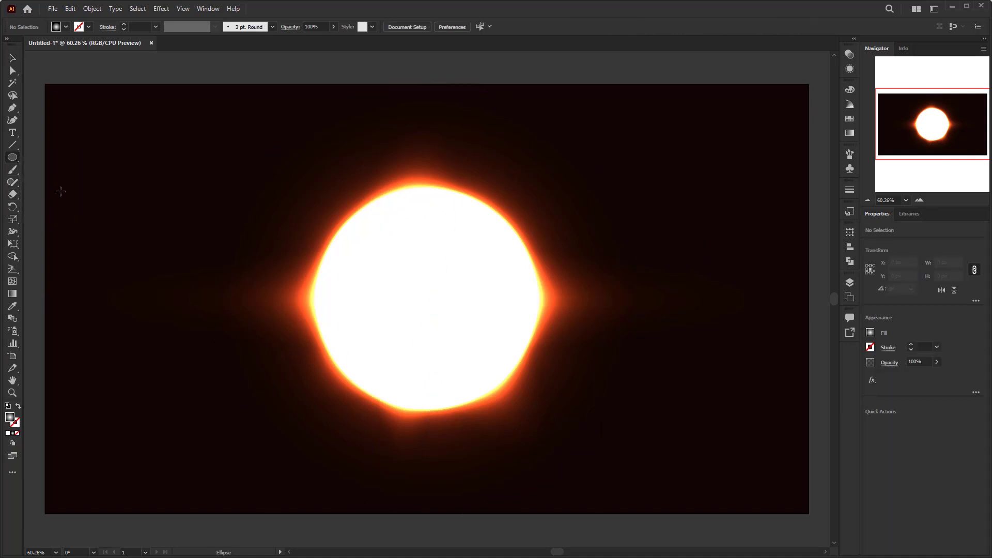
left_click(380, 240)
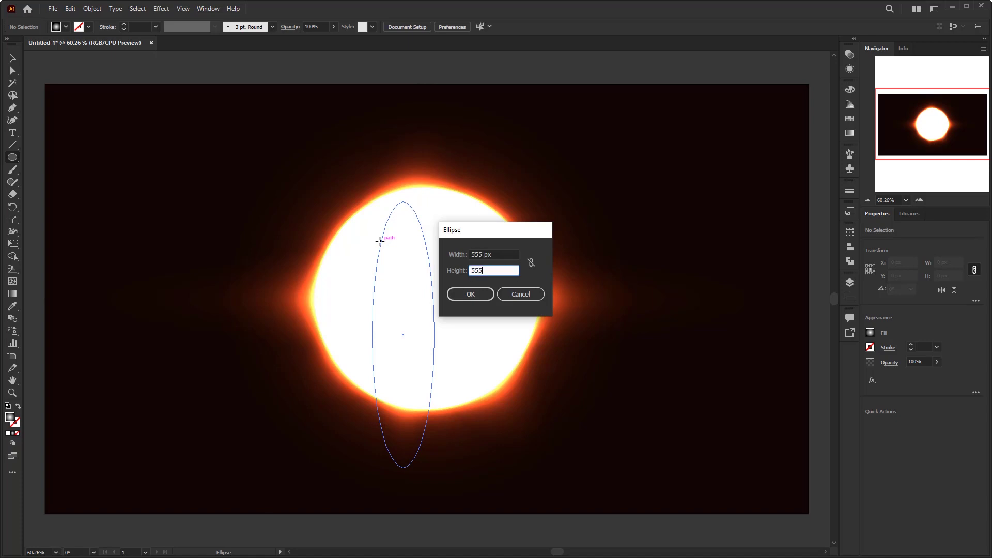
key("Return")
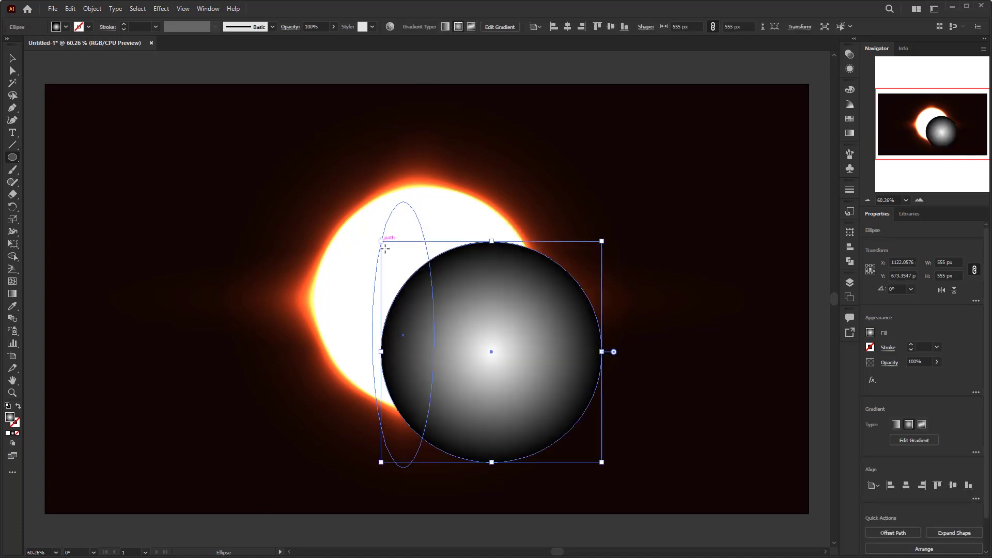
left_click(567, 27)
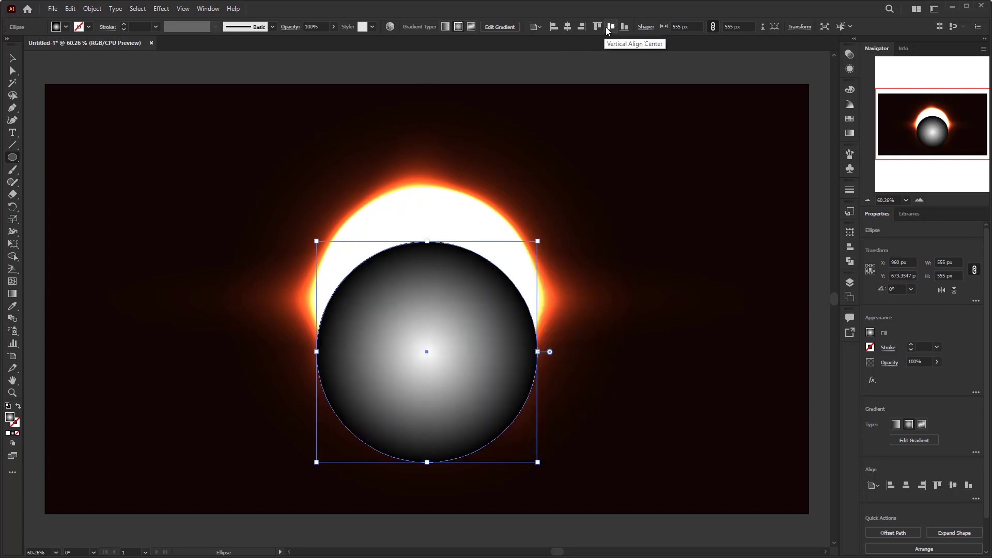
left_click(609, 28)
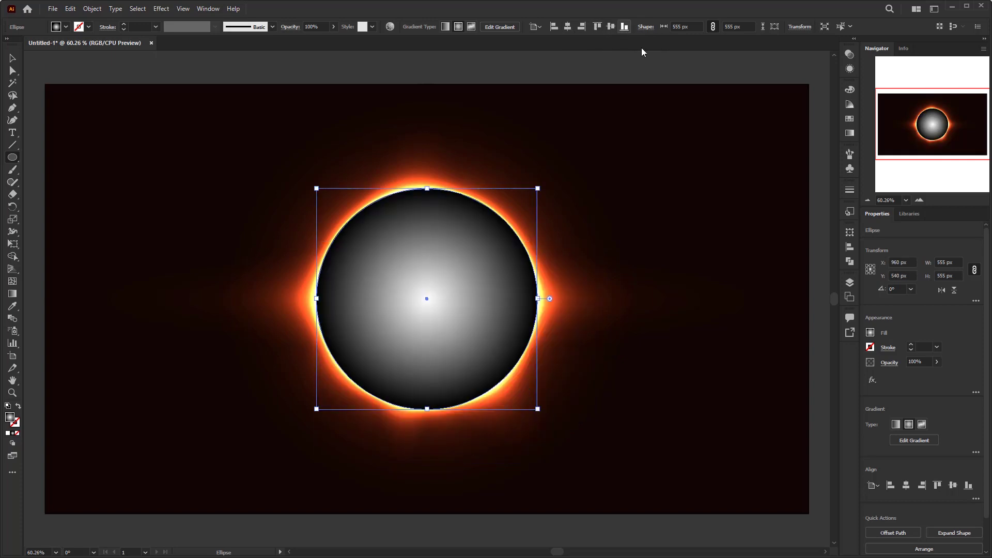
Fill the circle with solid black from the swatches, then deselect it
left_click(849, 119)
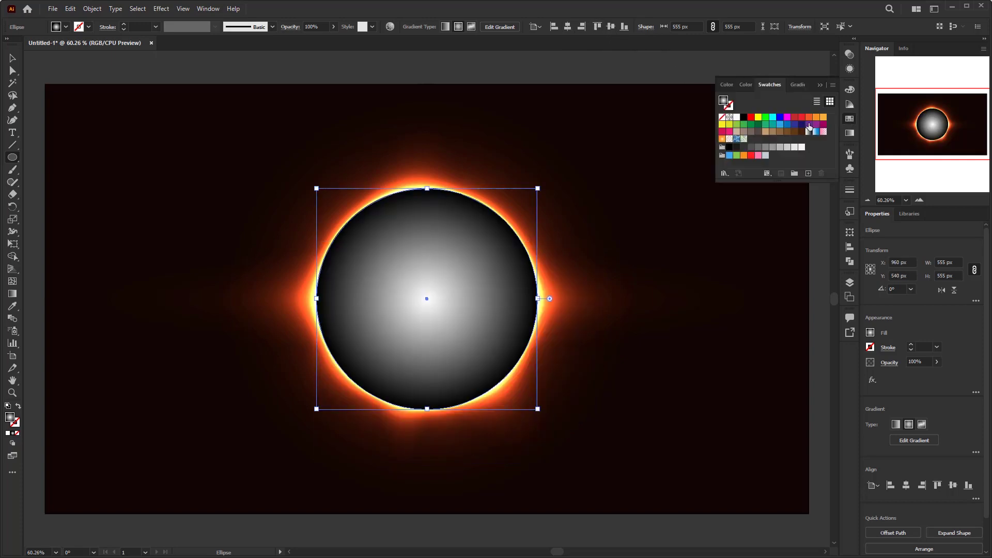
left_click(744, 118)
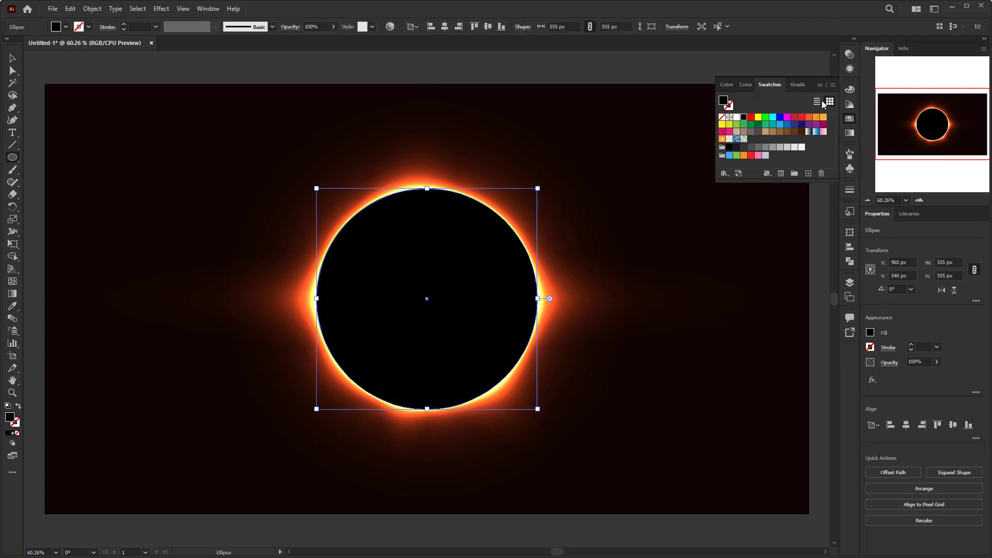
left_click(820, 86)
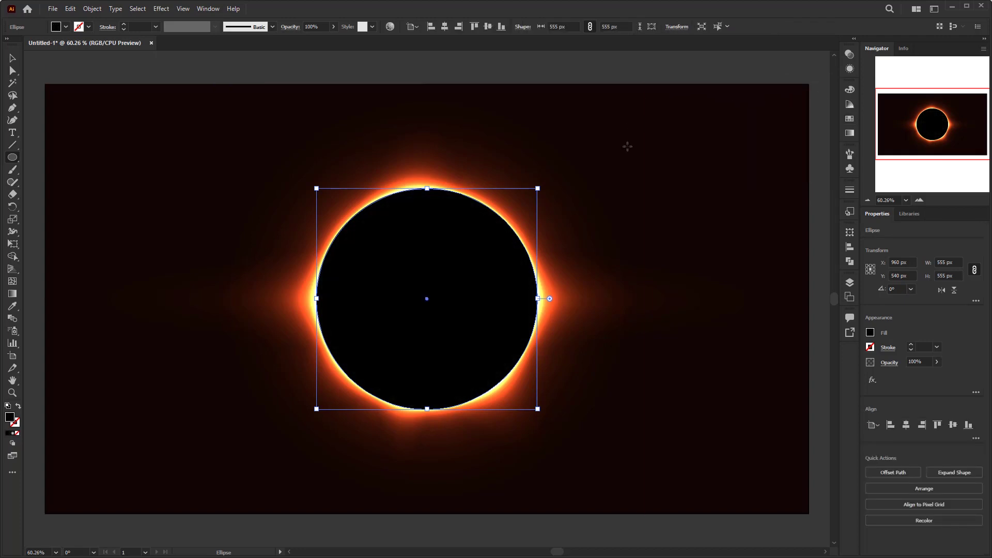
key("v")
left_click(650, 178)
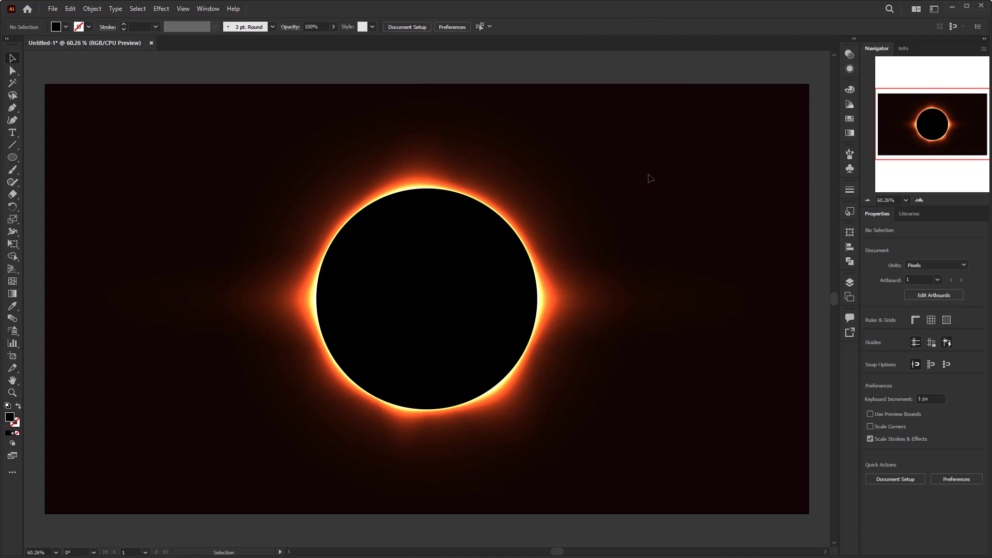